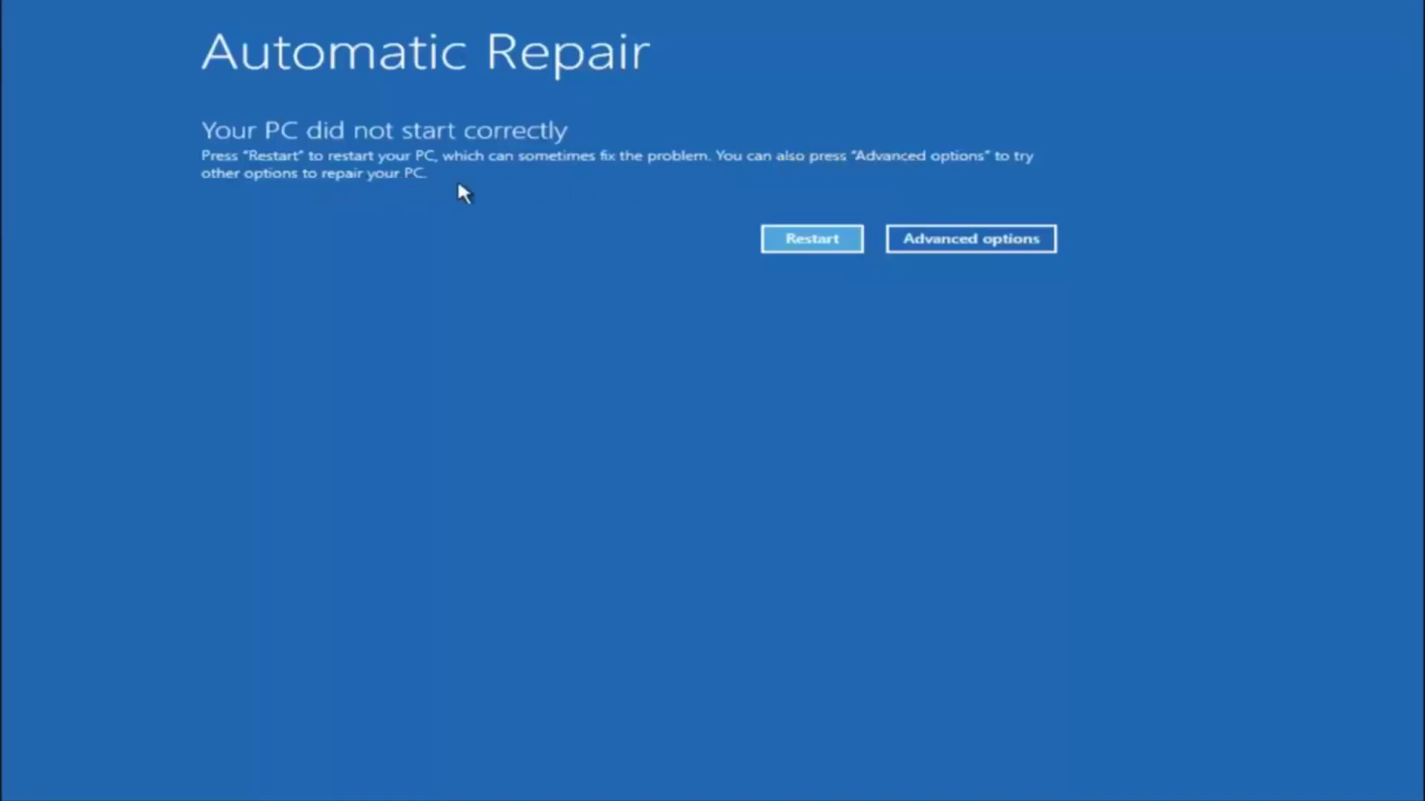
- Go through Advanced options and Troubleshoot to the advanced recovery tools
left_click(970, 238)
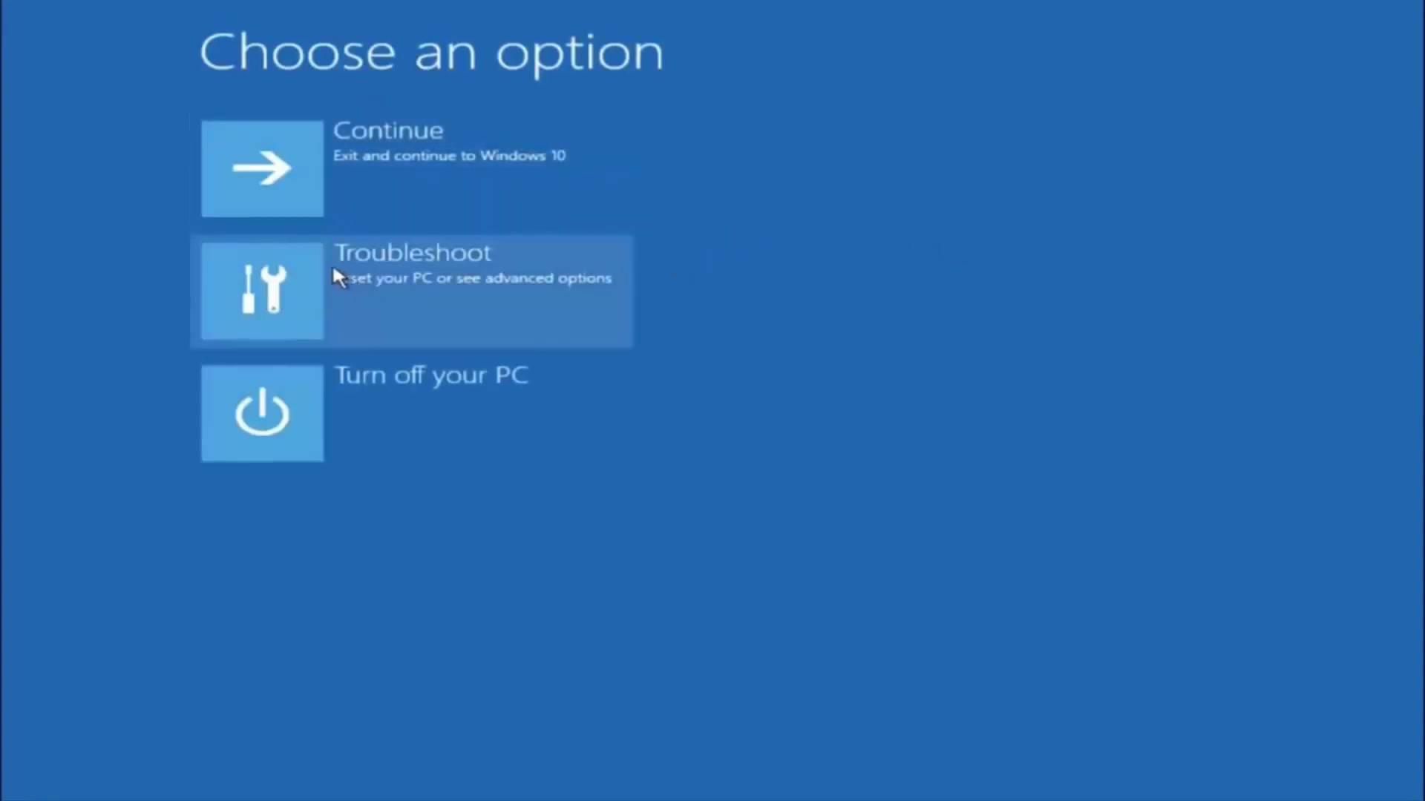
left_click(301, 287)
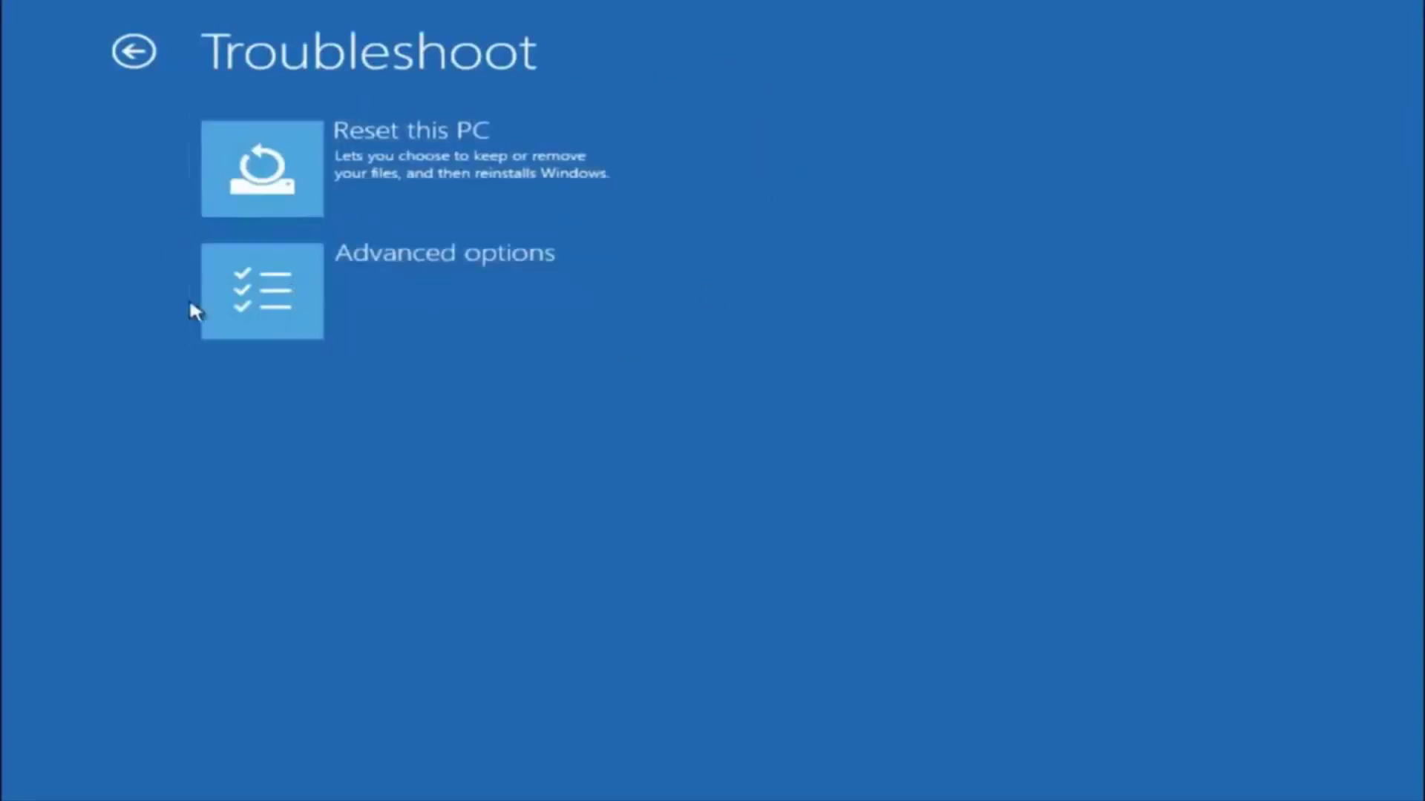
left_click(313, 296)
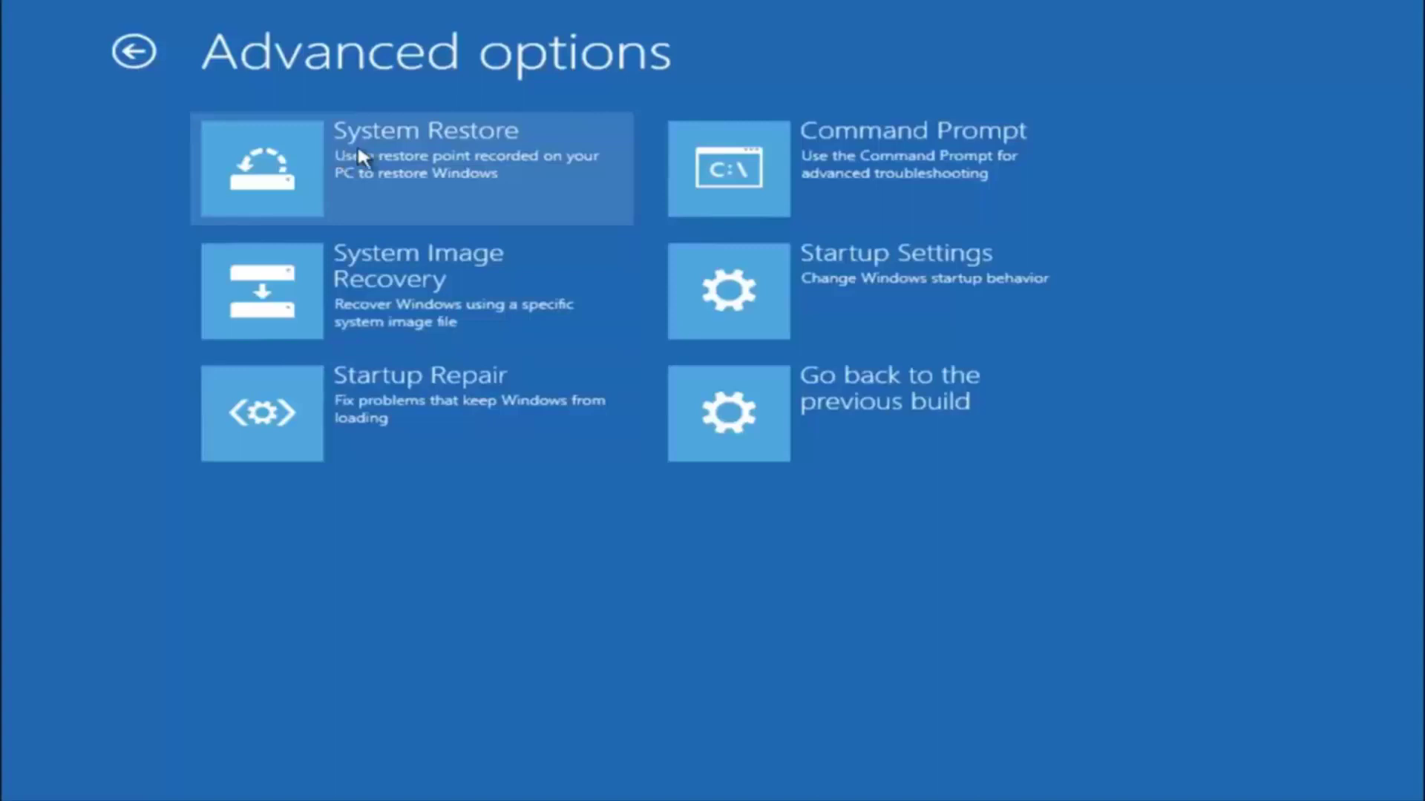
- Start System Restore from the Advanced options tools
left_click(340, 167)
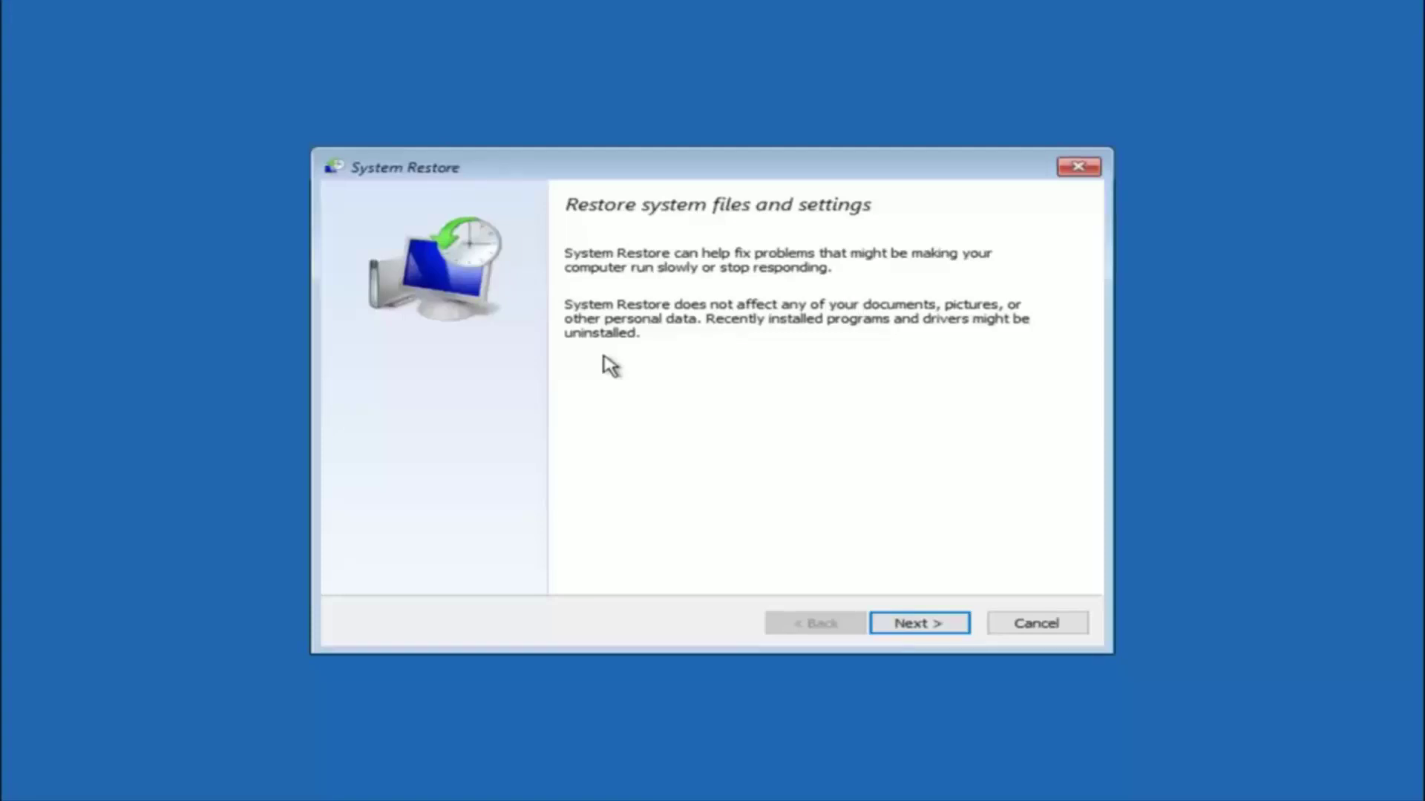
- Select the 10/5/2016 'before update' restore point and continue to confirmation
left_click(878, 627)
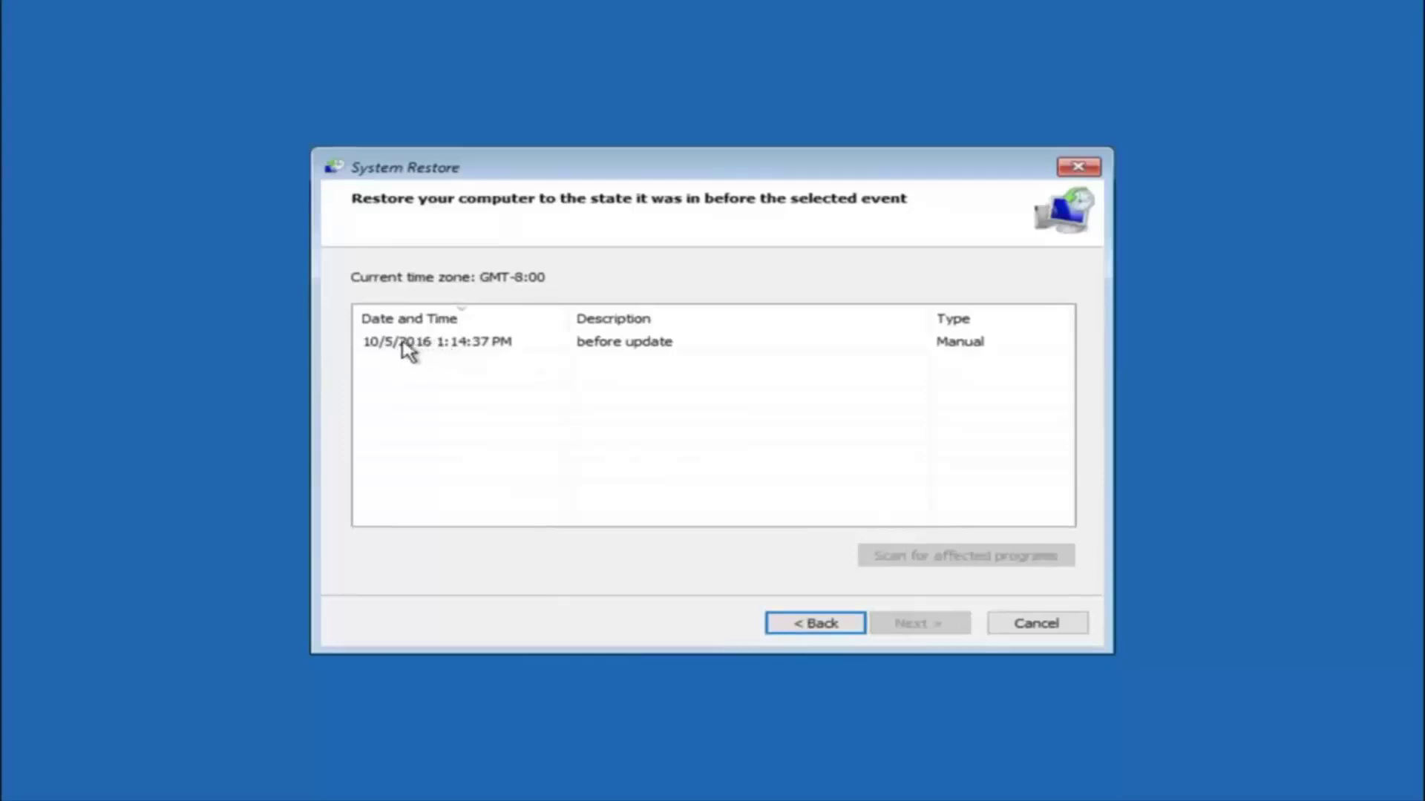
left_click(407, 351)
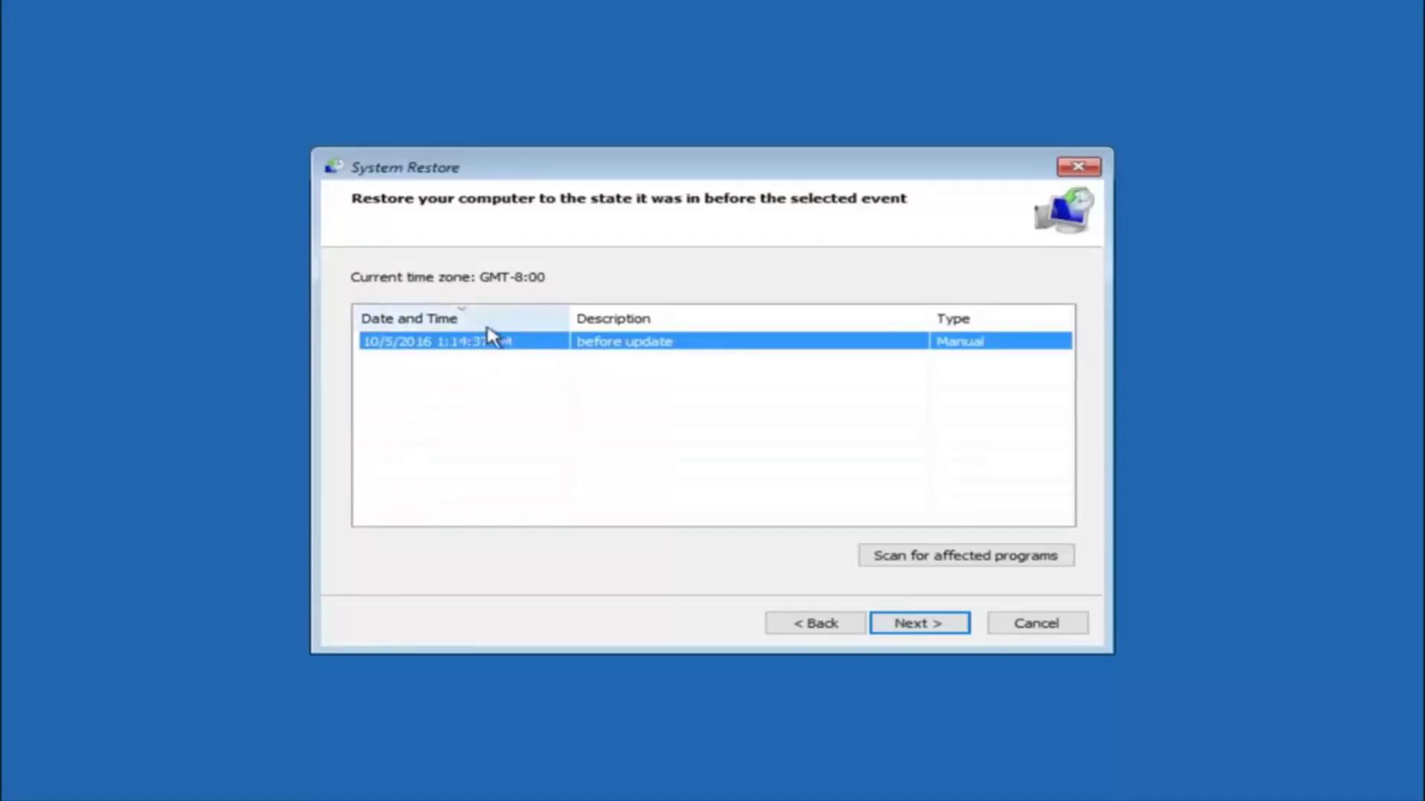
left_click(914, 636)
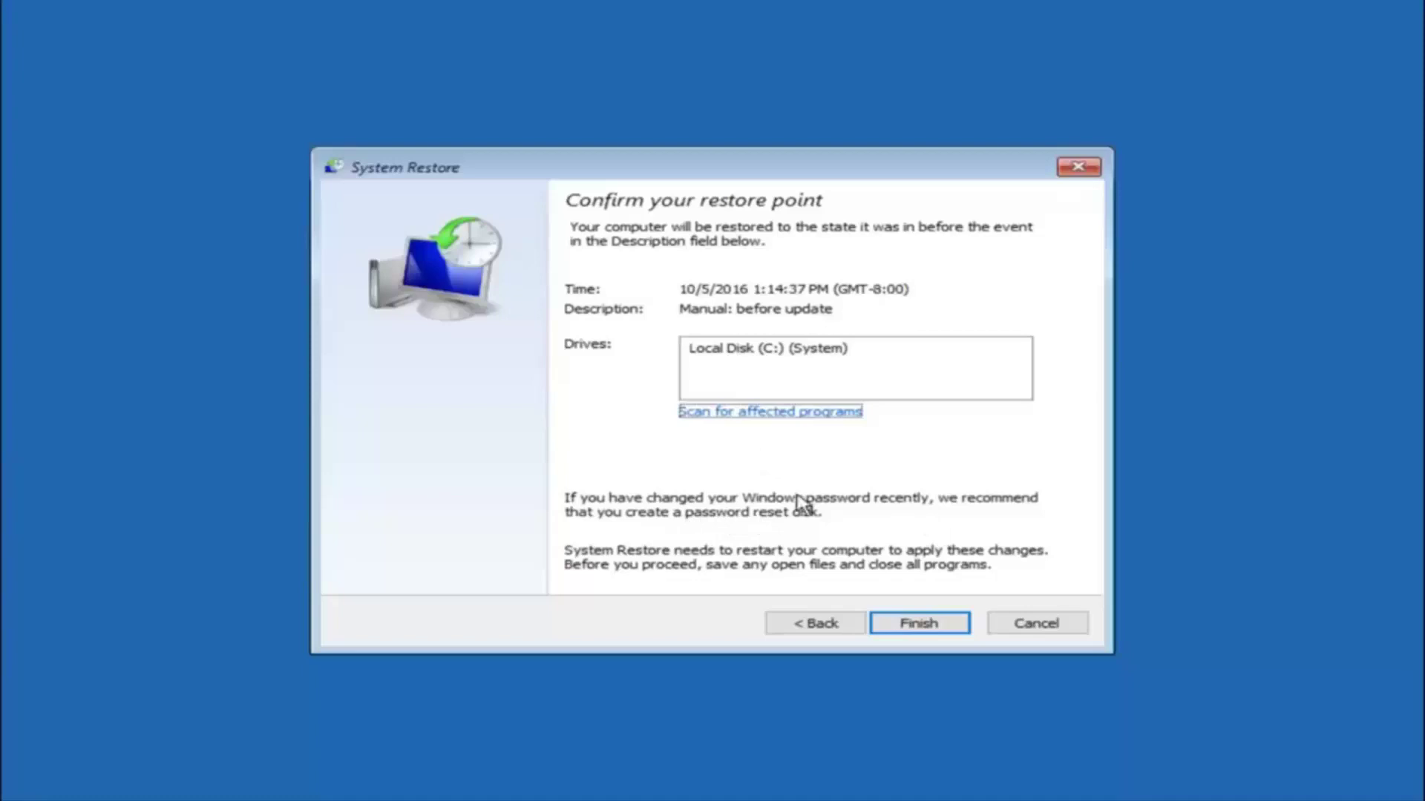
- Finish the wizard and accept the uninterruptible restore warning to begin restoring
left_click(919, 629)
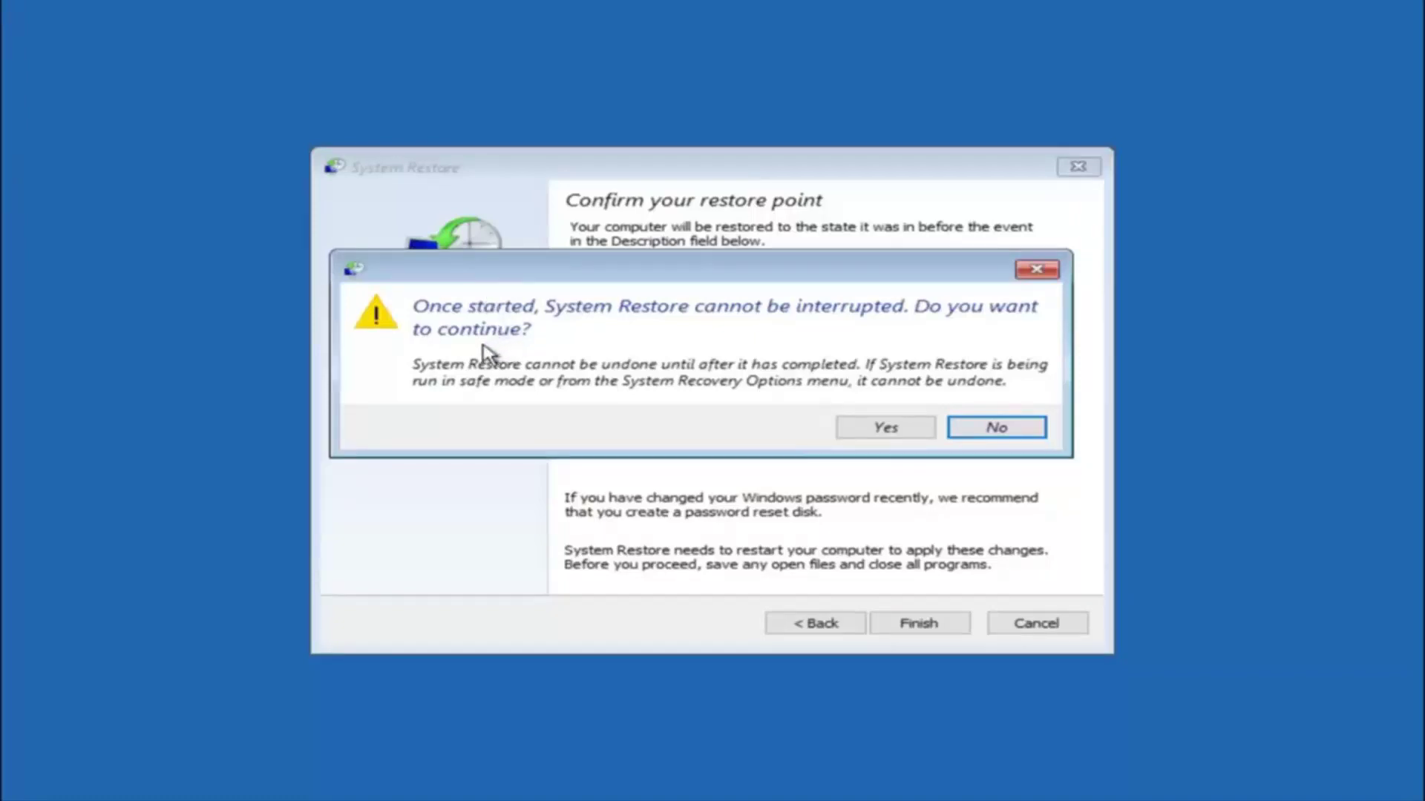
left_click(877, 434)
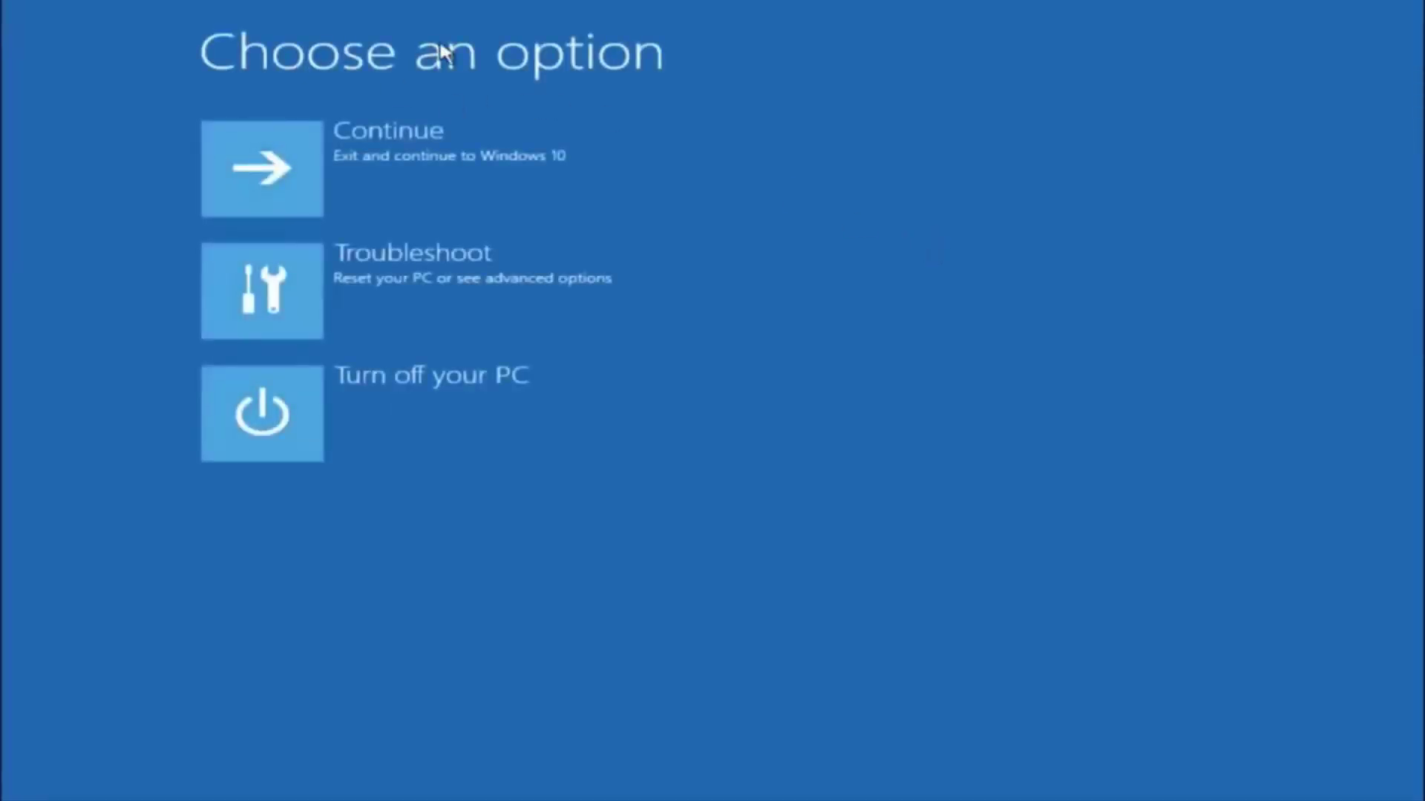
- Navigate through Troubleshoot to the Advanced options recovery tools
left_click(333, 284)
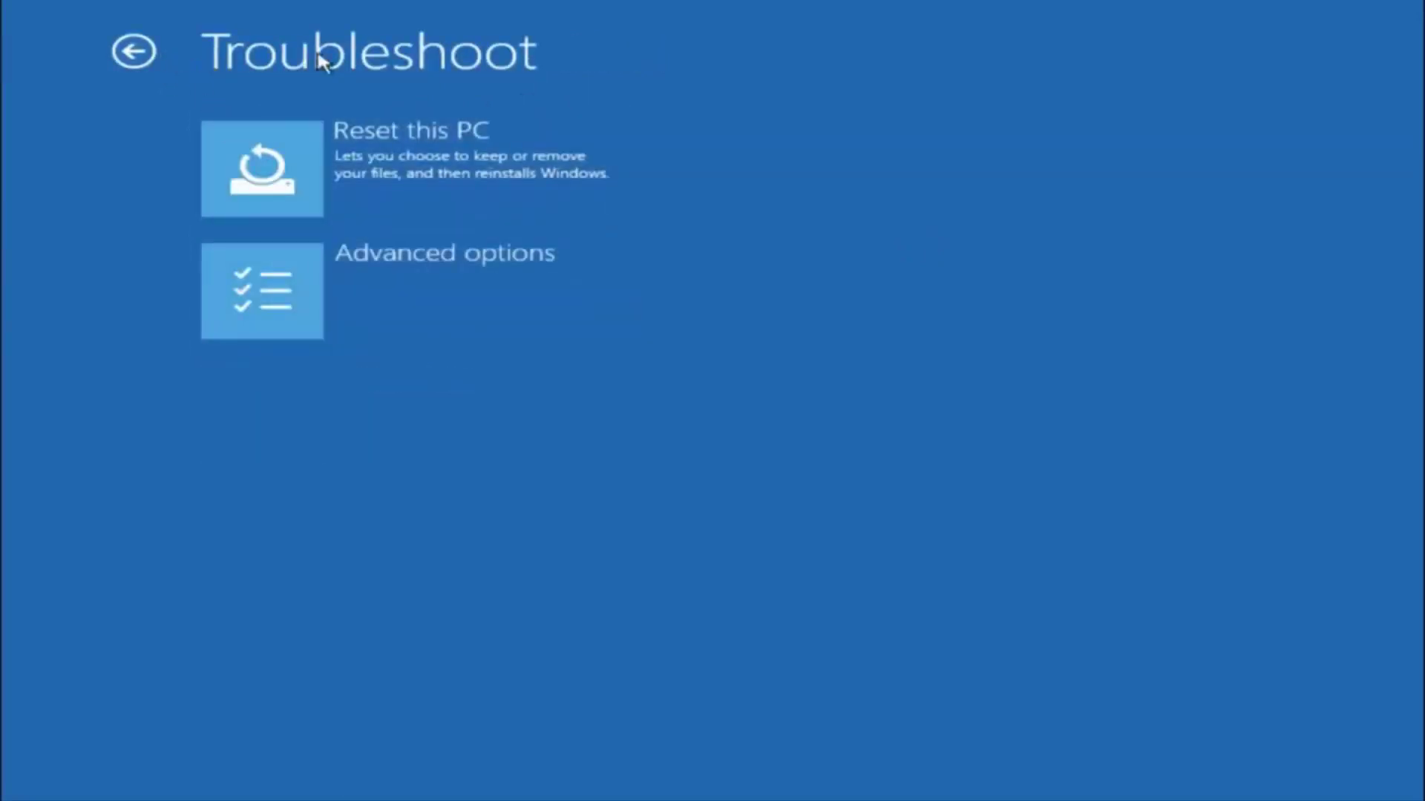
left_click(330, 283)
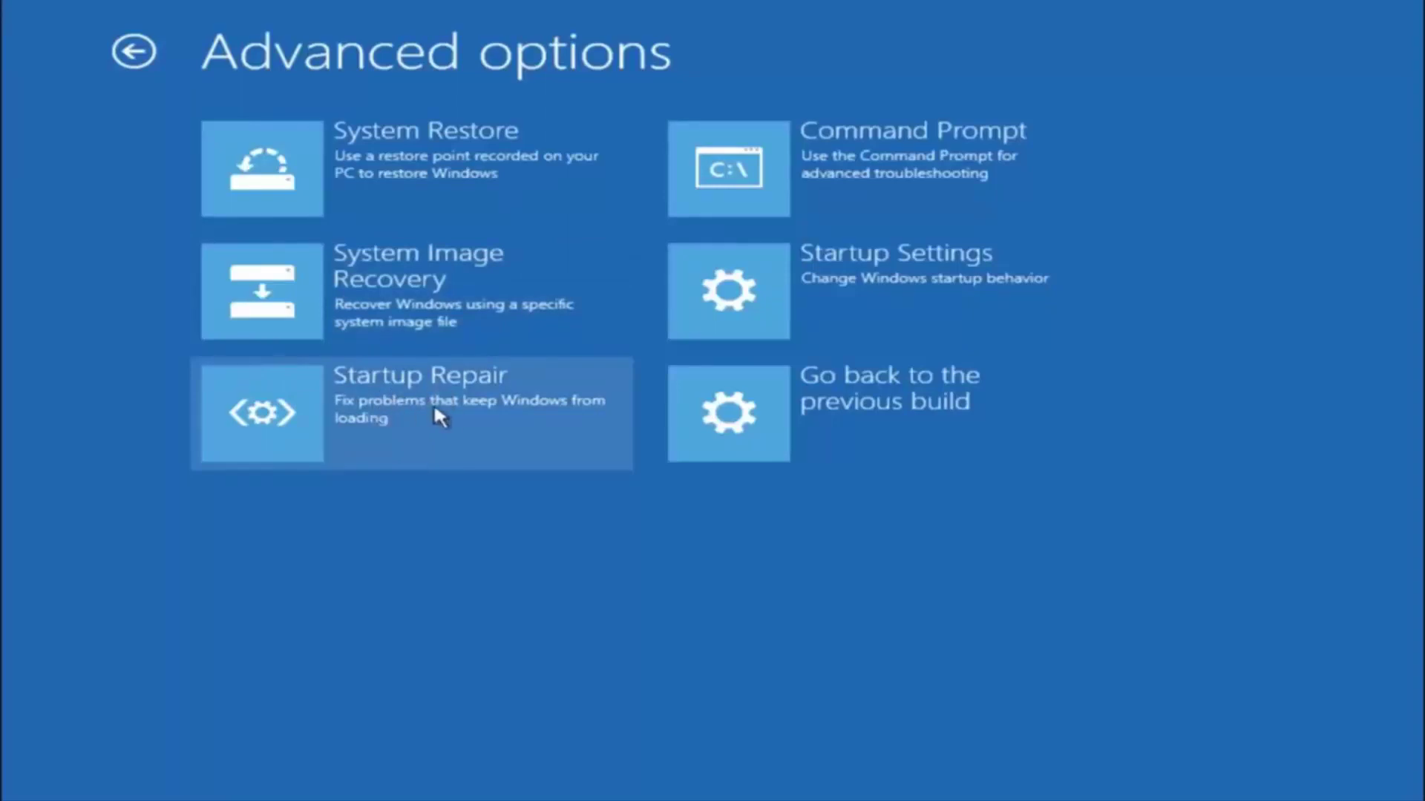
- Launch Startup Repair and let it run until Automatic Repair returns
left_click(443, 417)
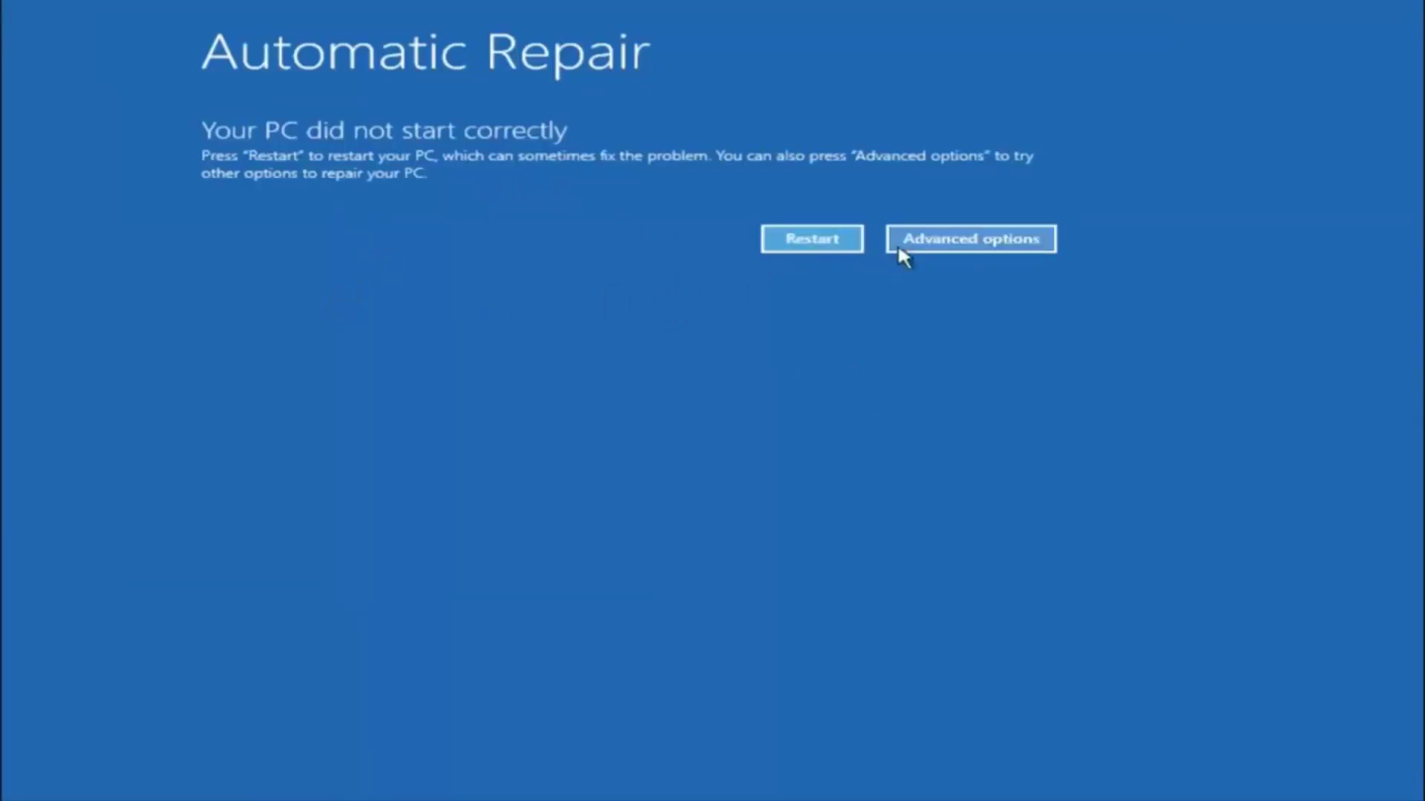
- Open Command Prompt via Advanced options, Troubleshoot and Advanced options
left_click(957, 241)
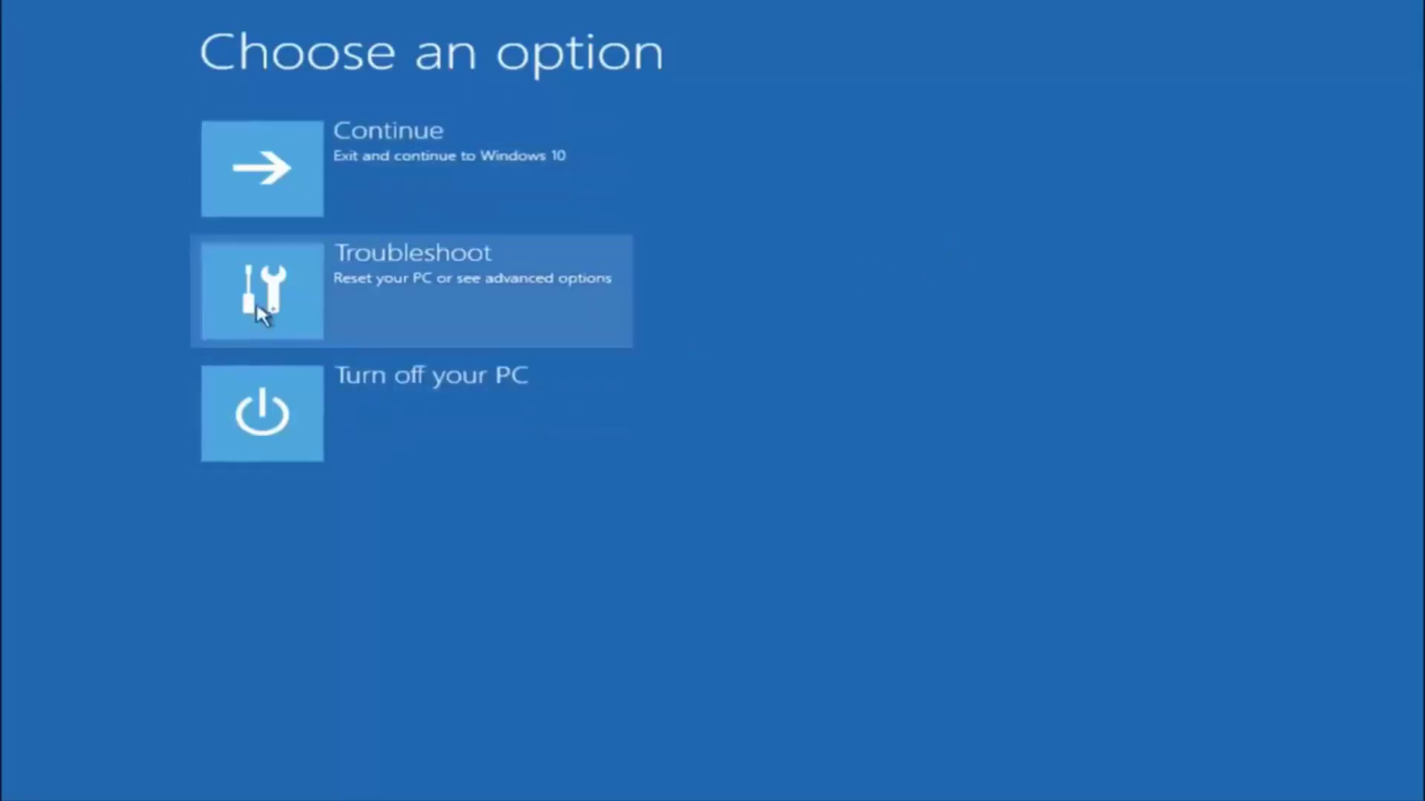
left_click(276, 301)
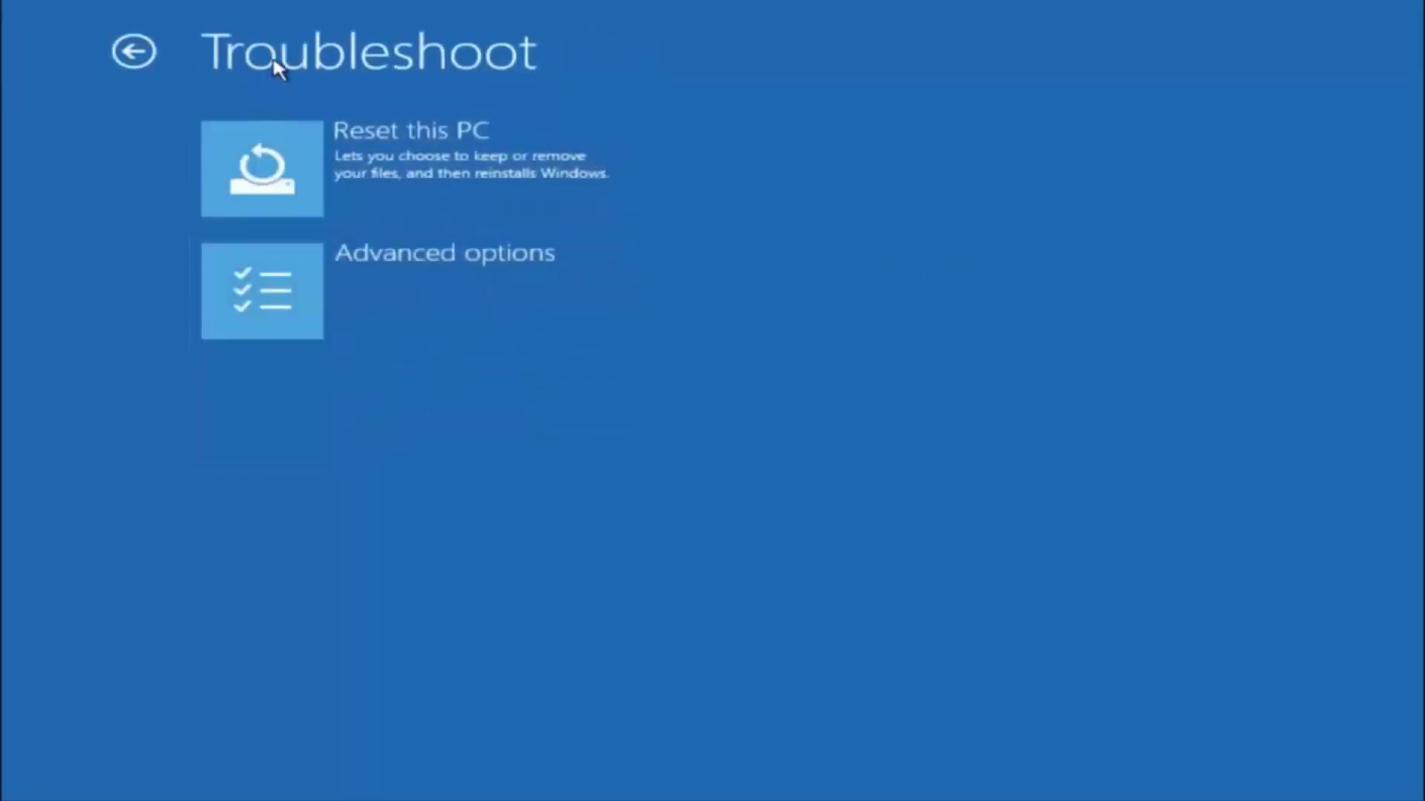
left_click(327, 278)
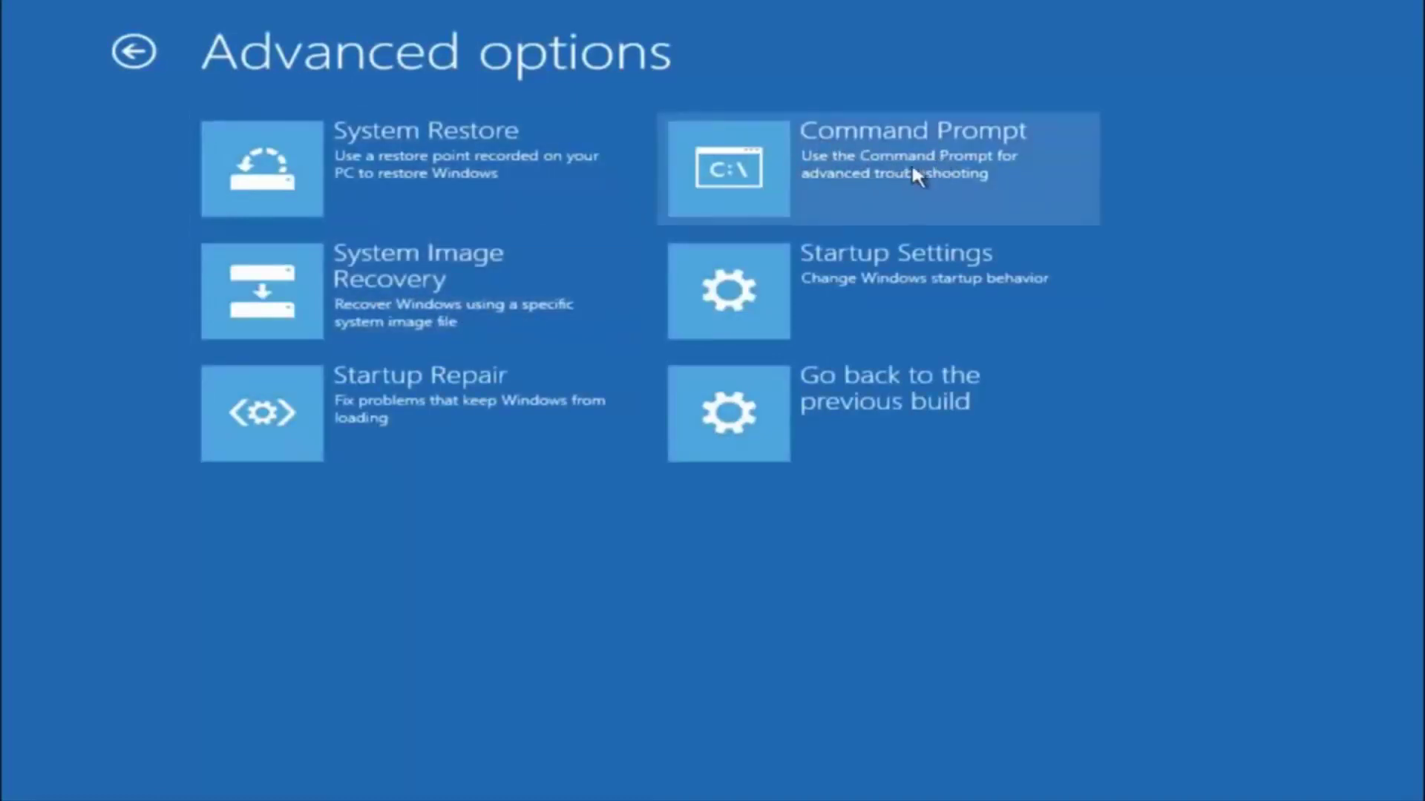
left_click(840, 182)
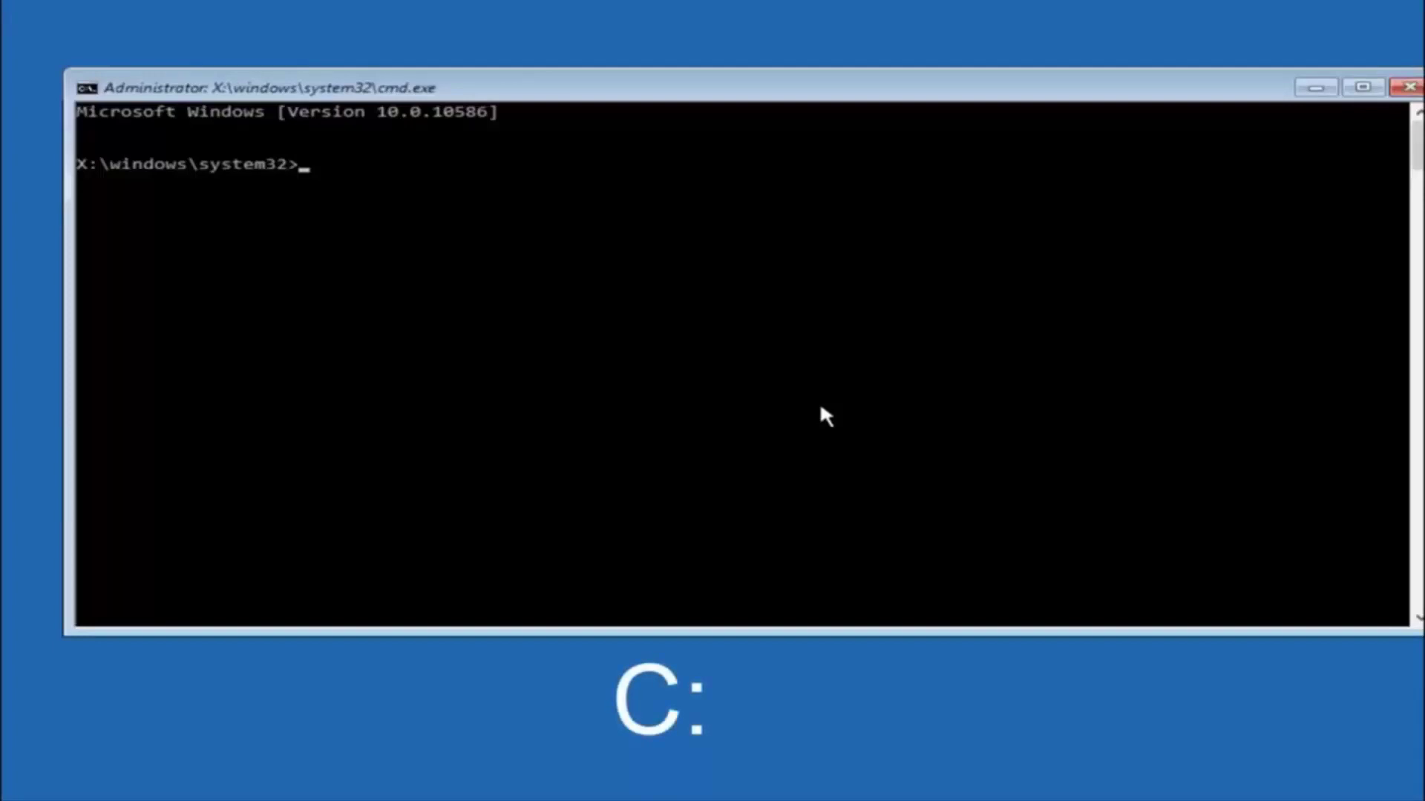
type("c:")
- Switch to drive C:, list its contents, and change to C:\Windows\System32\config
key("Return")
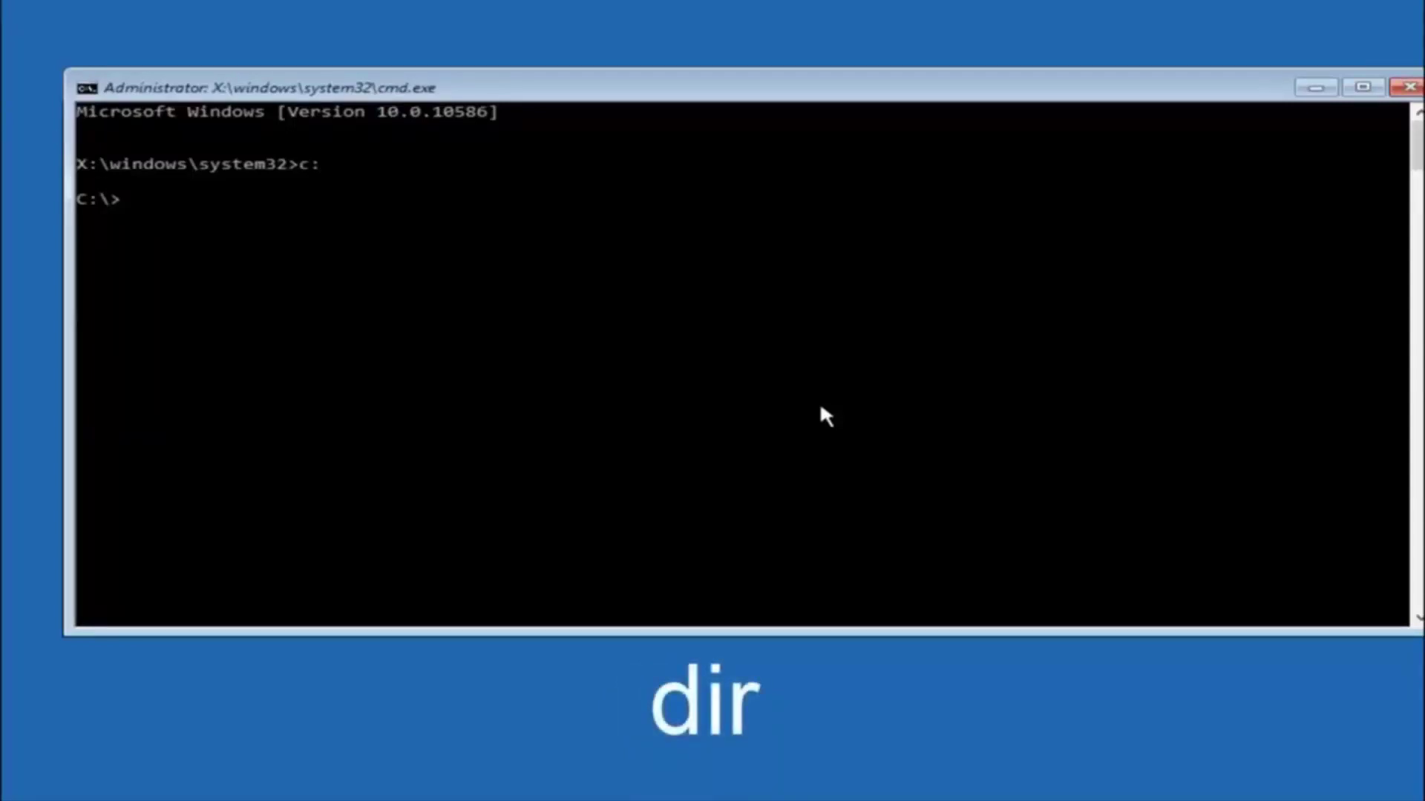
type("dir")
key("Return")
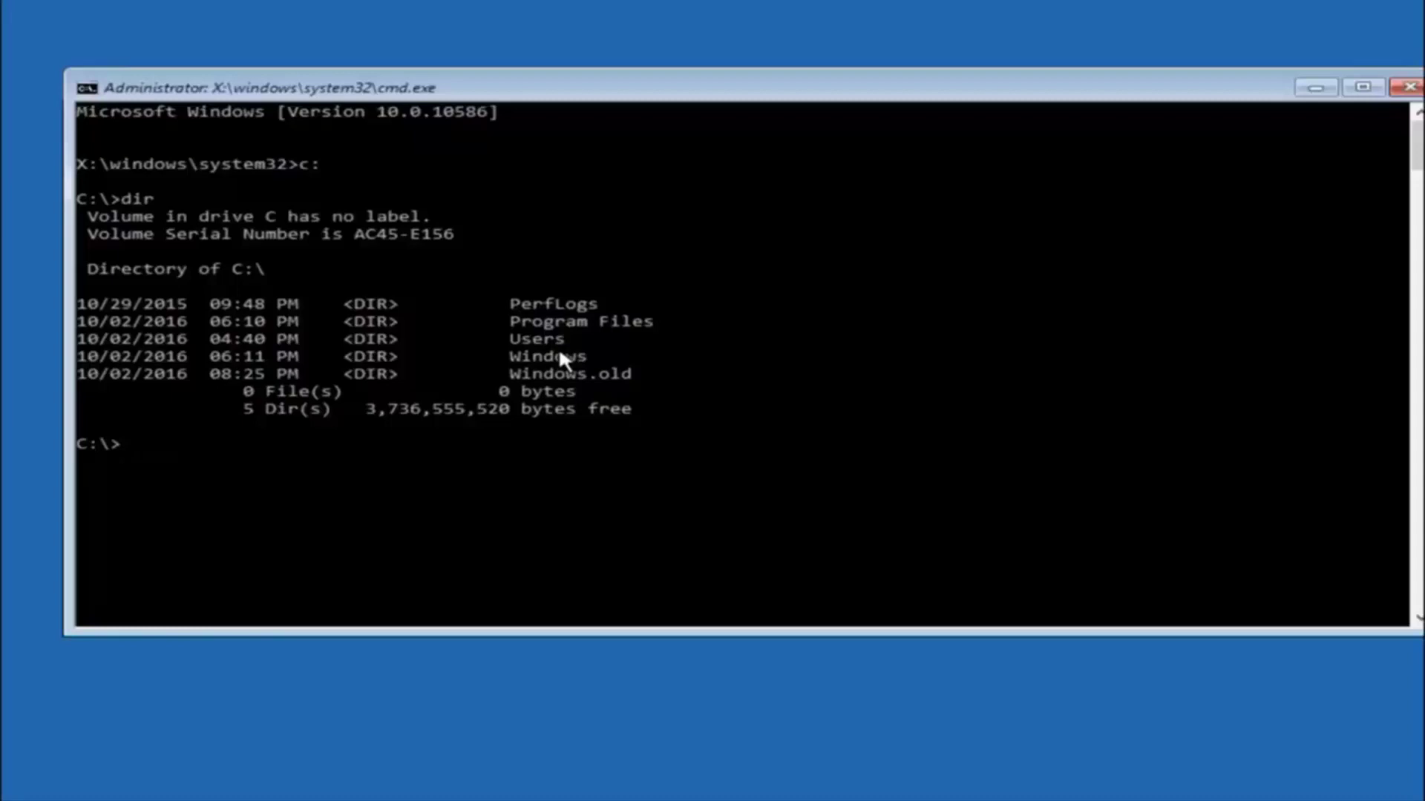
type("cd")
type(" \\")
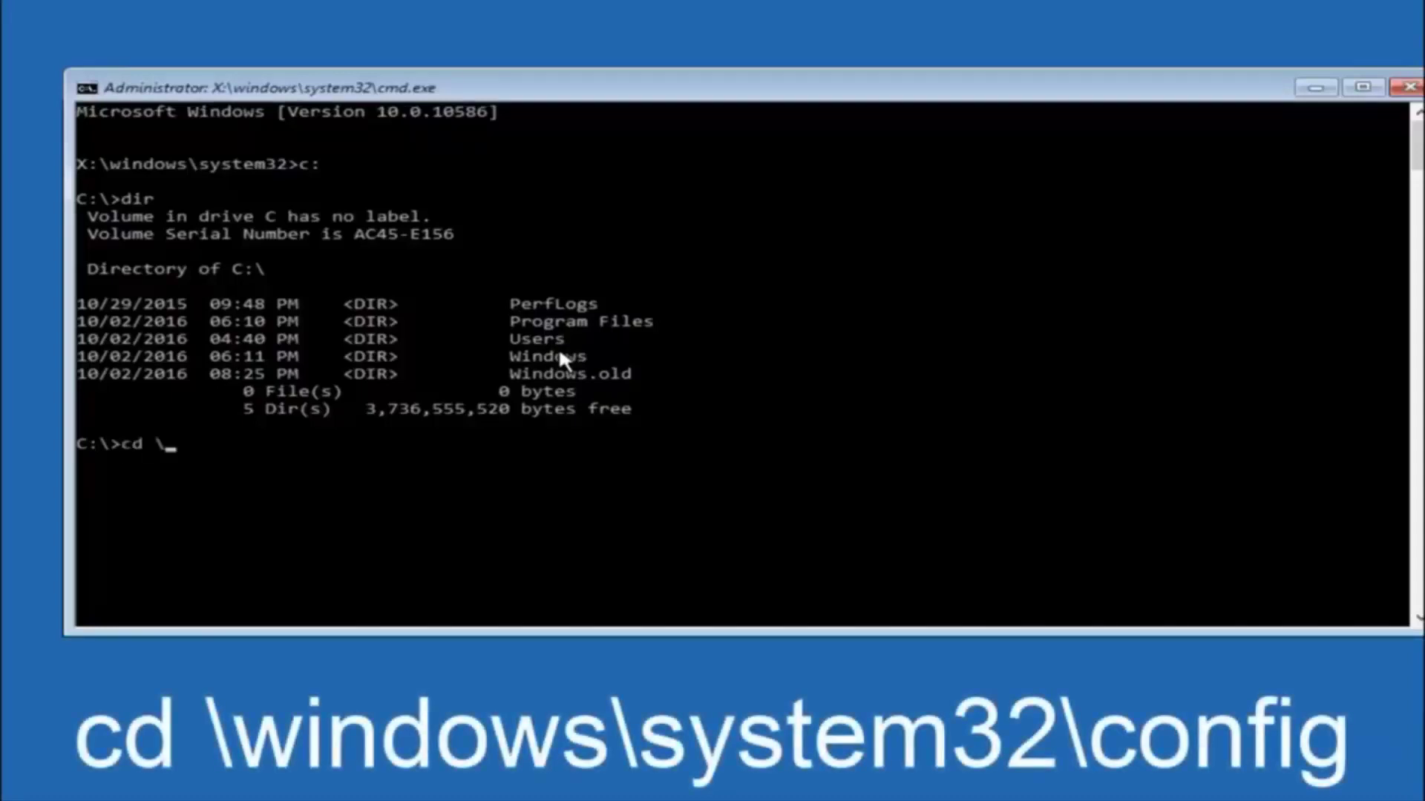
type("windows")
type("\\syste")
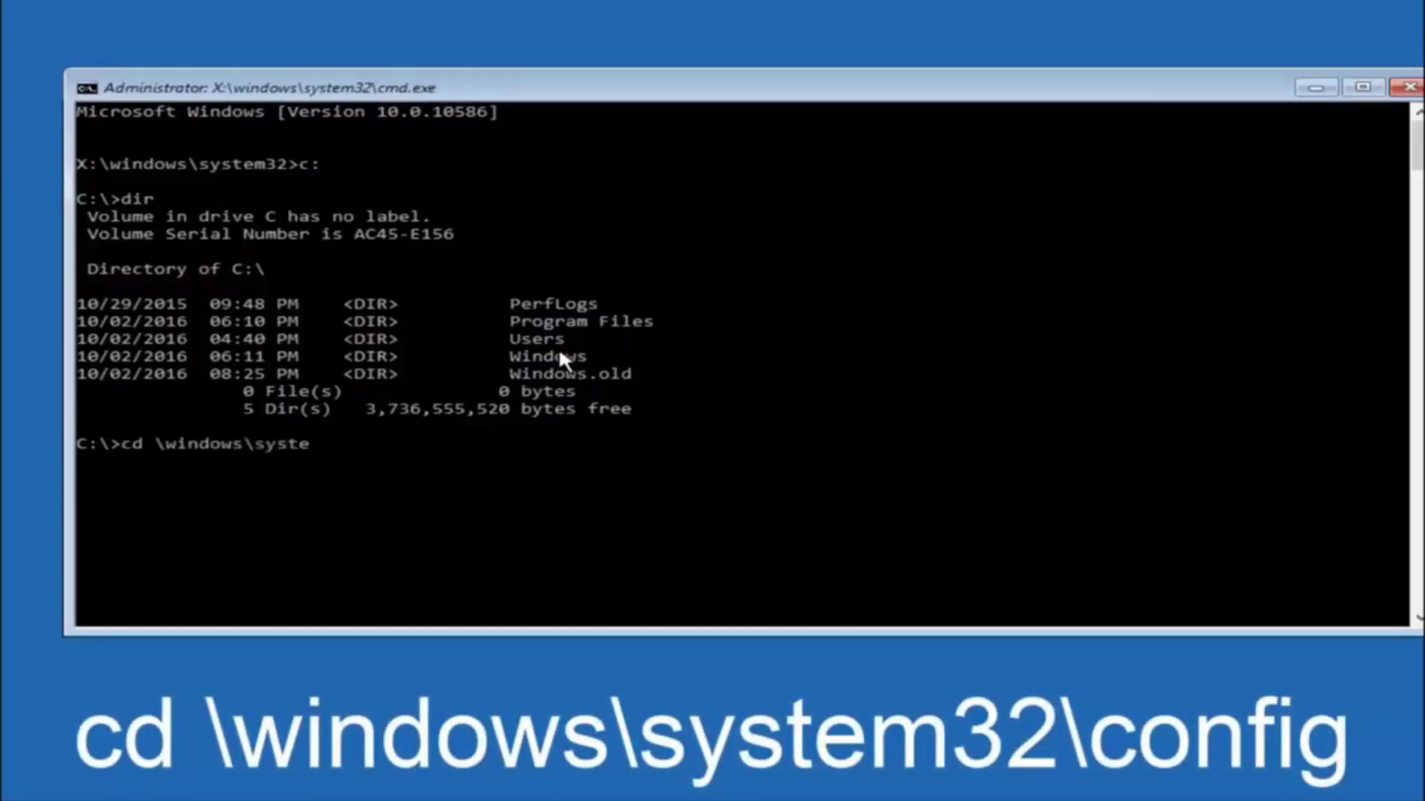
type("m32")
type("\\config")
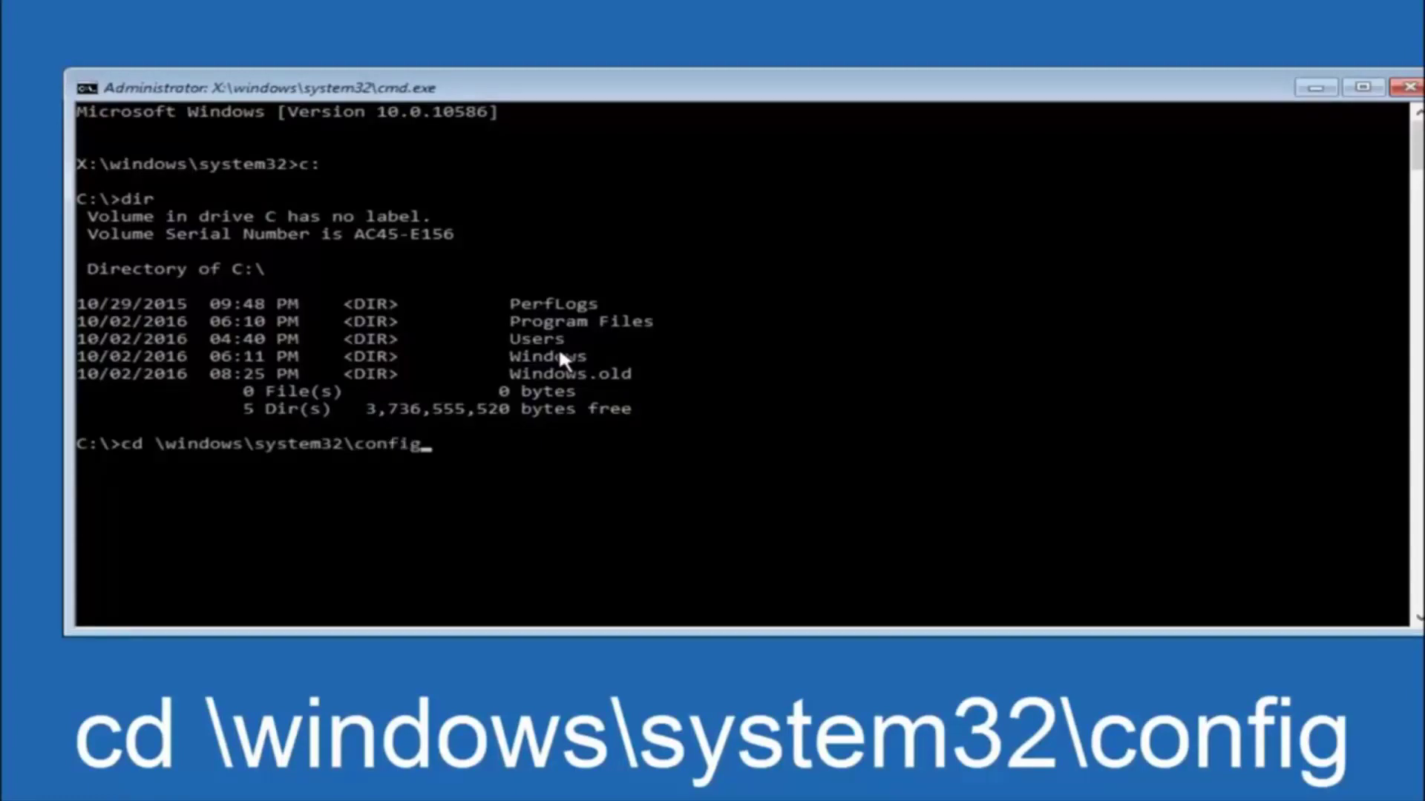
key("Return")
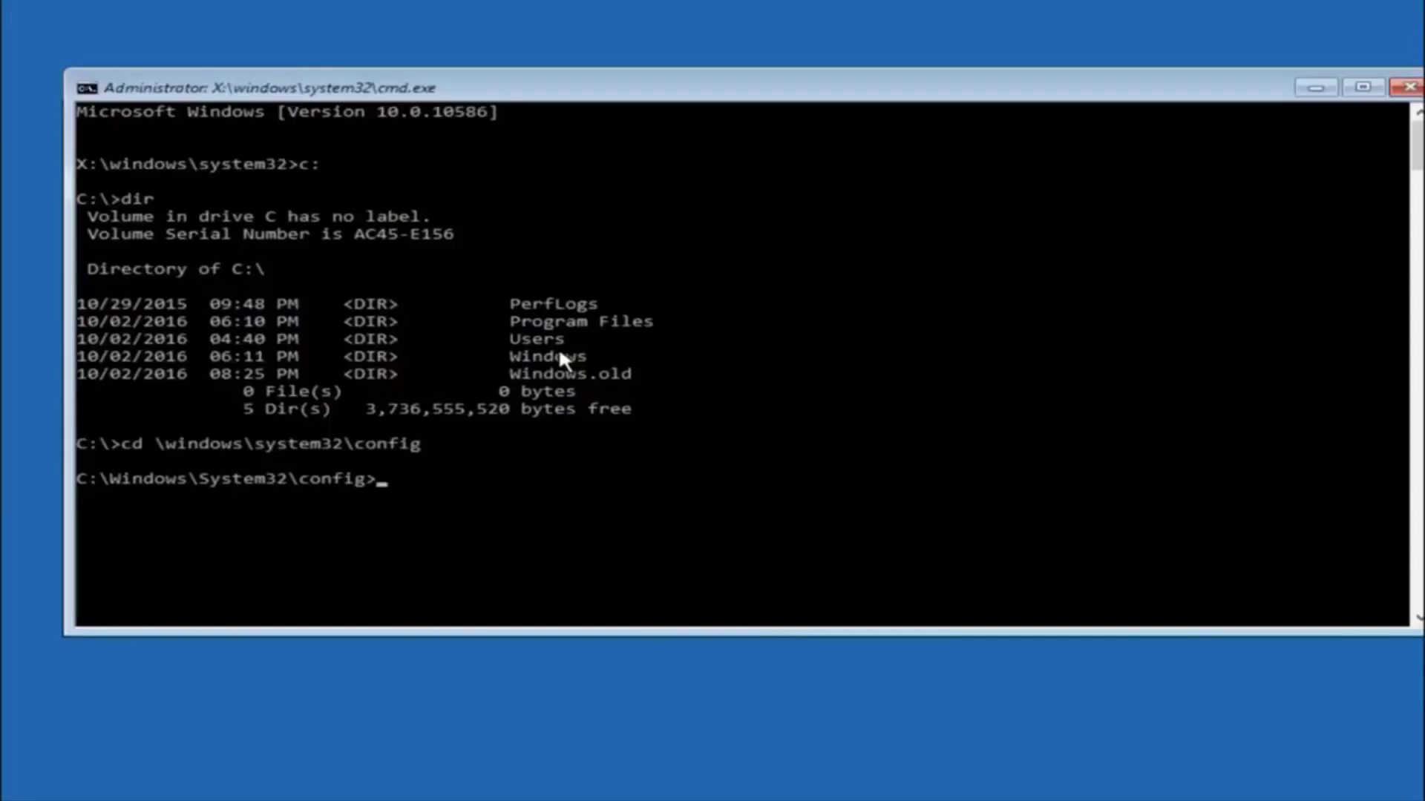
type("md ")
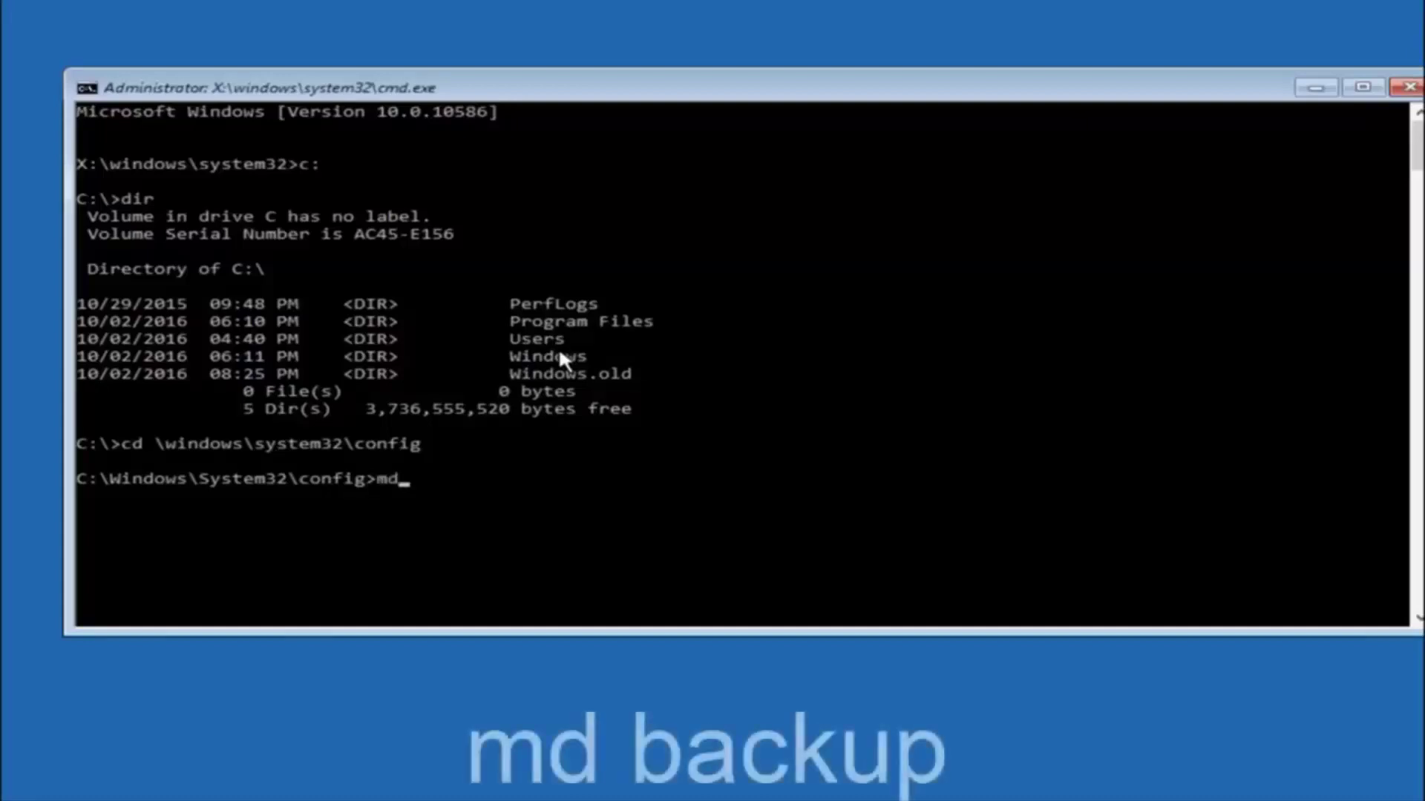
type("back")
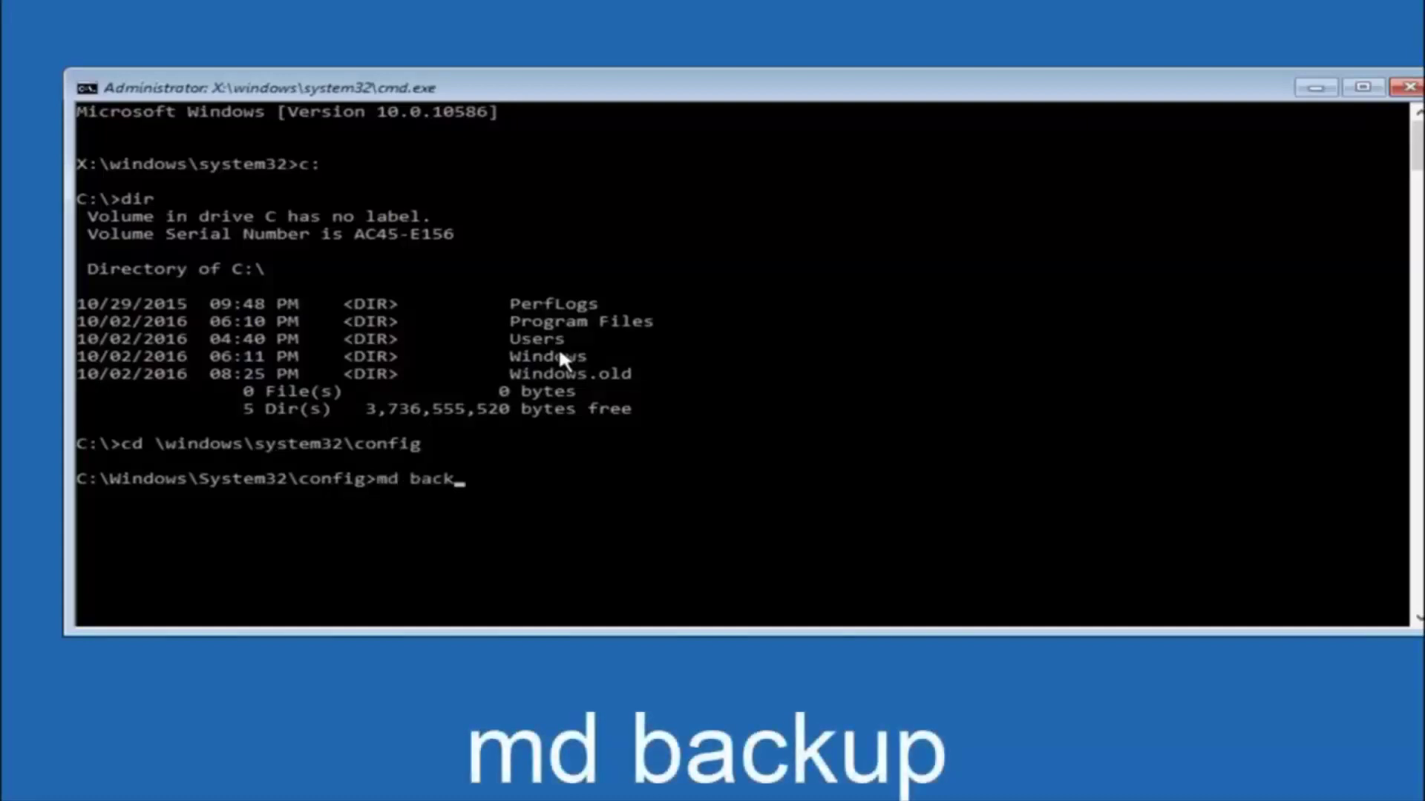
type("up")
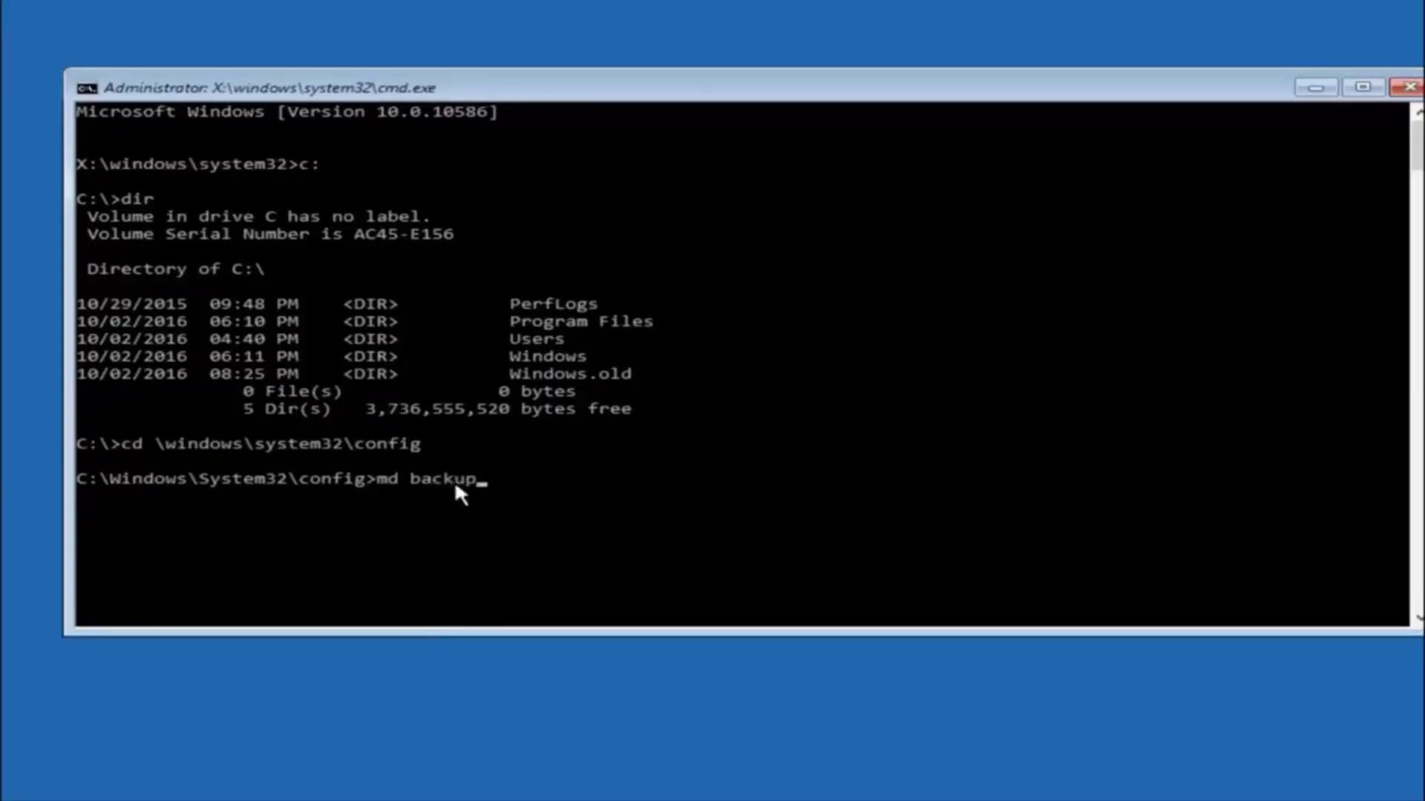
- Create a backup folder in config and copy all ten hive files into it
key("Return")
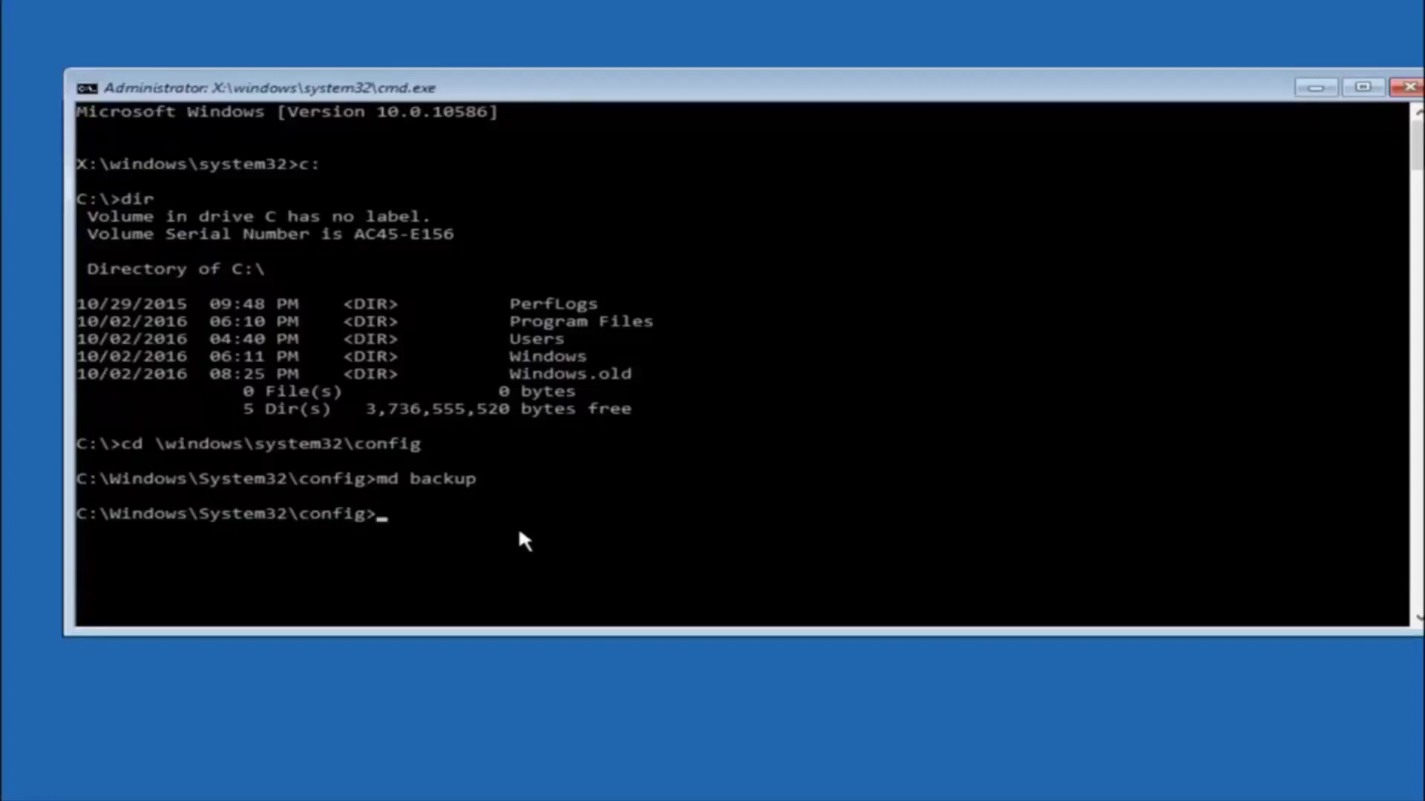
type("copy ")
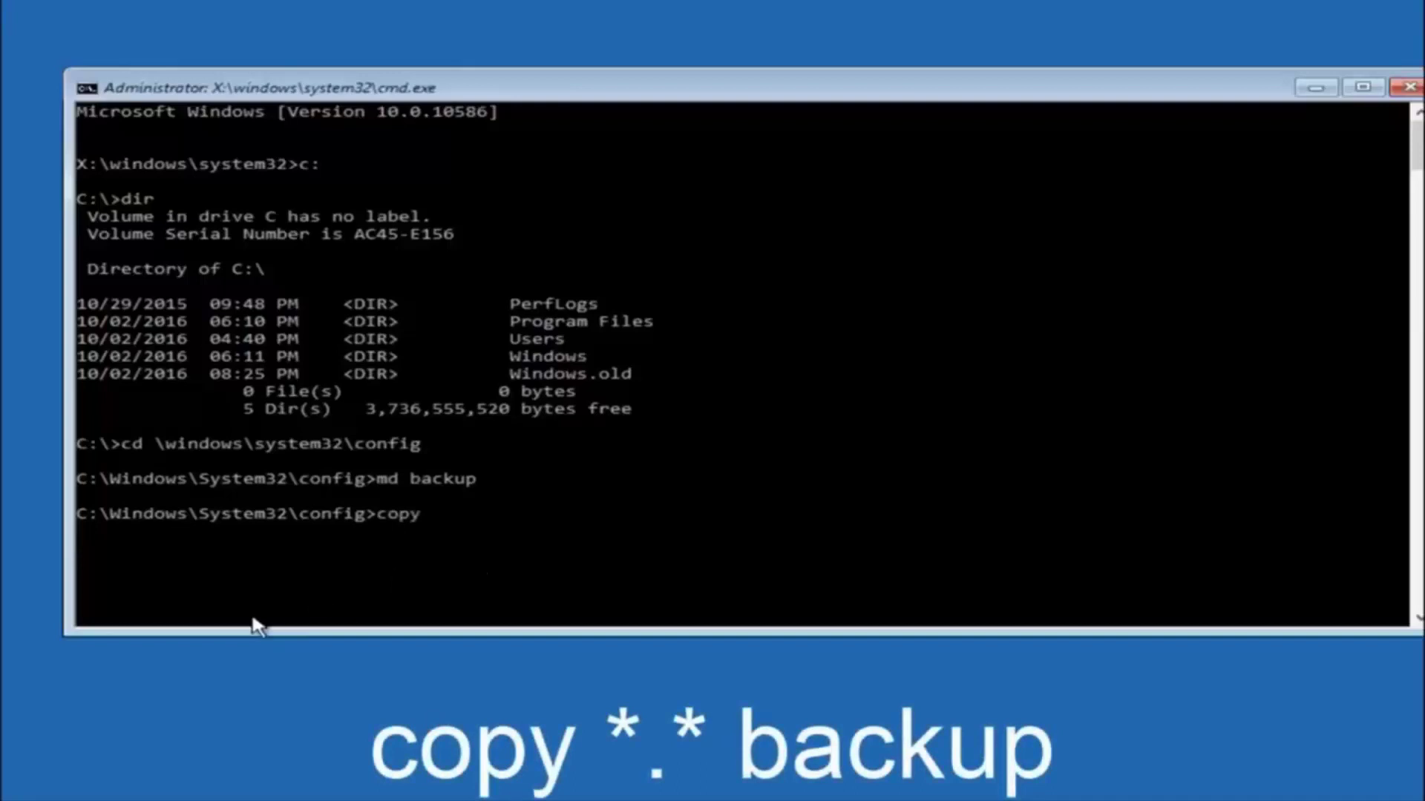
type("*")
type(".")
type("*")
type(" back")
type("up")
key("Return")
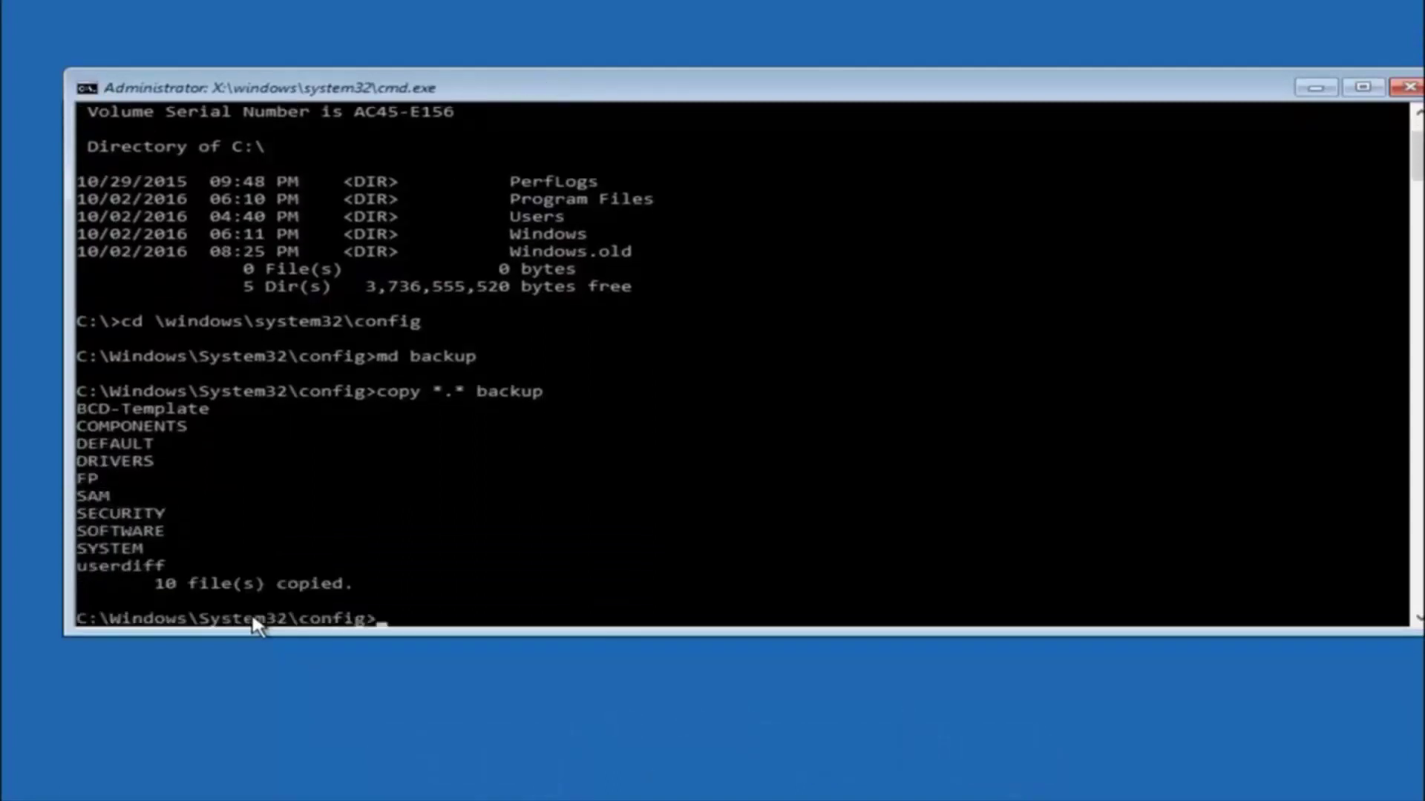
type("cd")
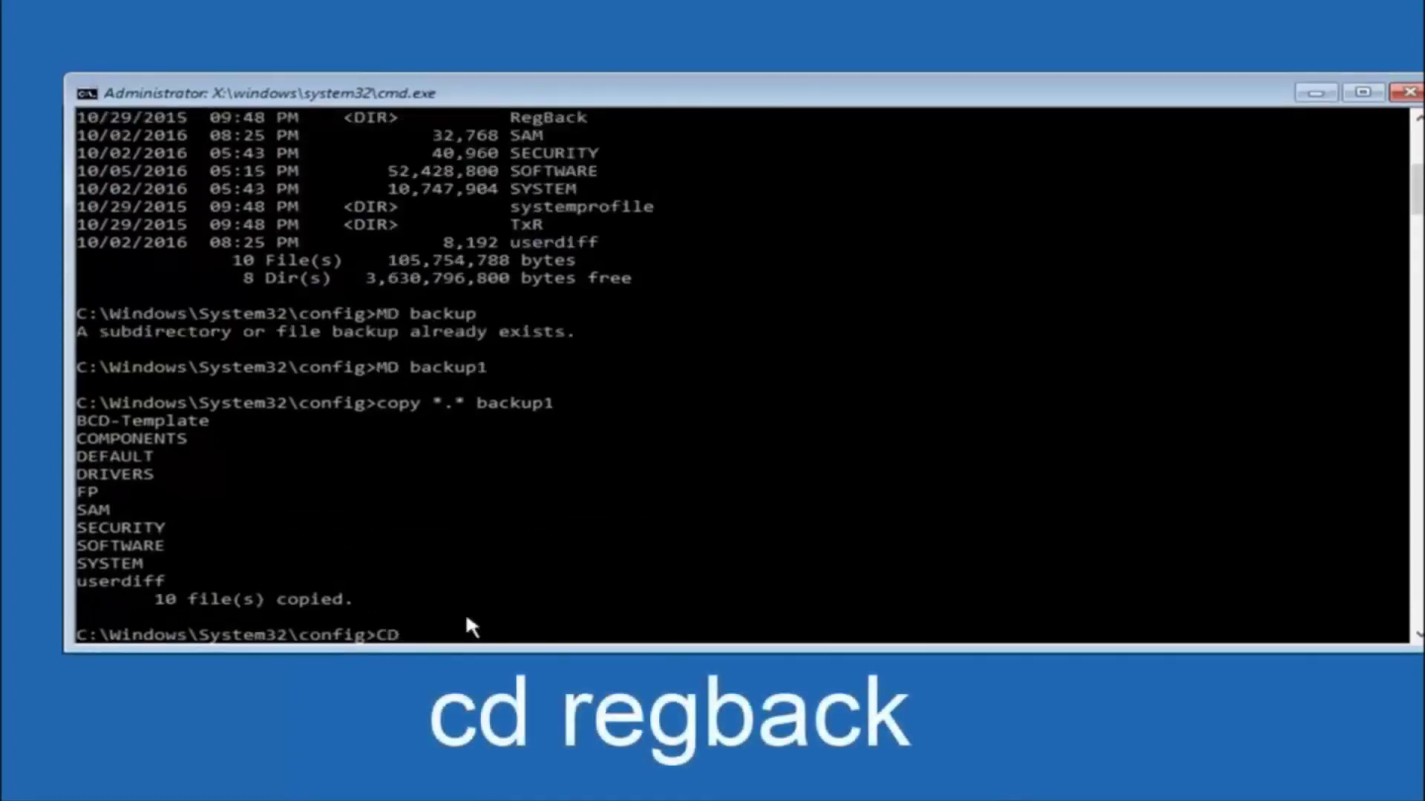
type(" regba")
type("ck")
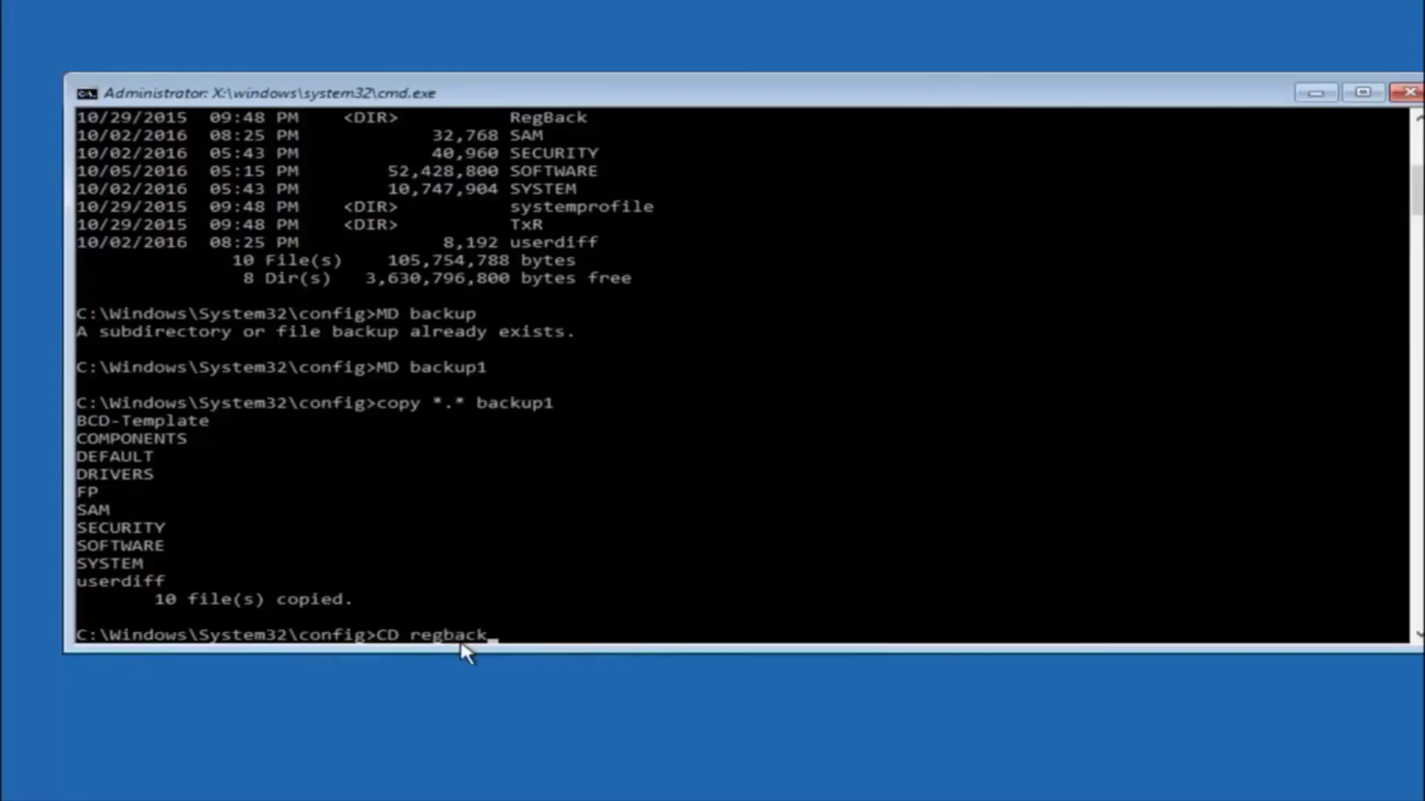
- Enter RegBack with cd regback and list its five 0-byte hive files
key("Return")
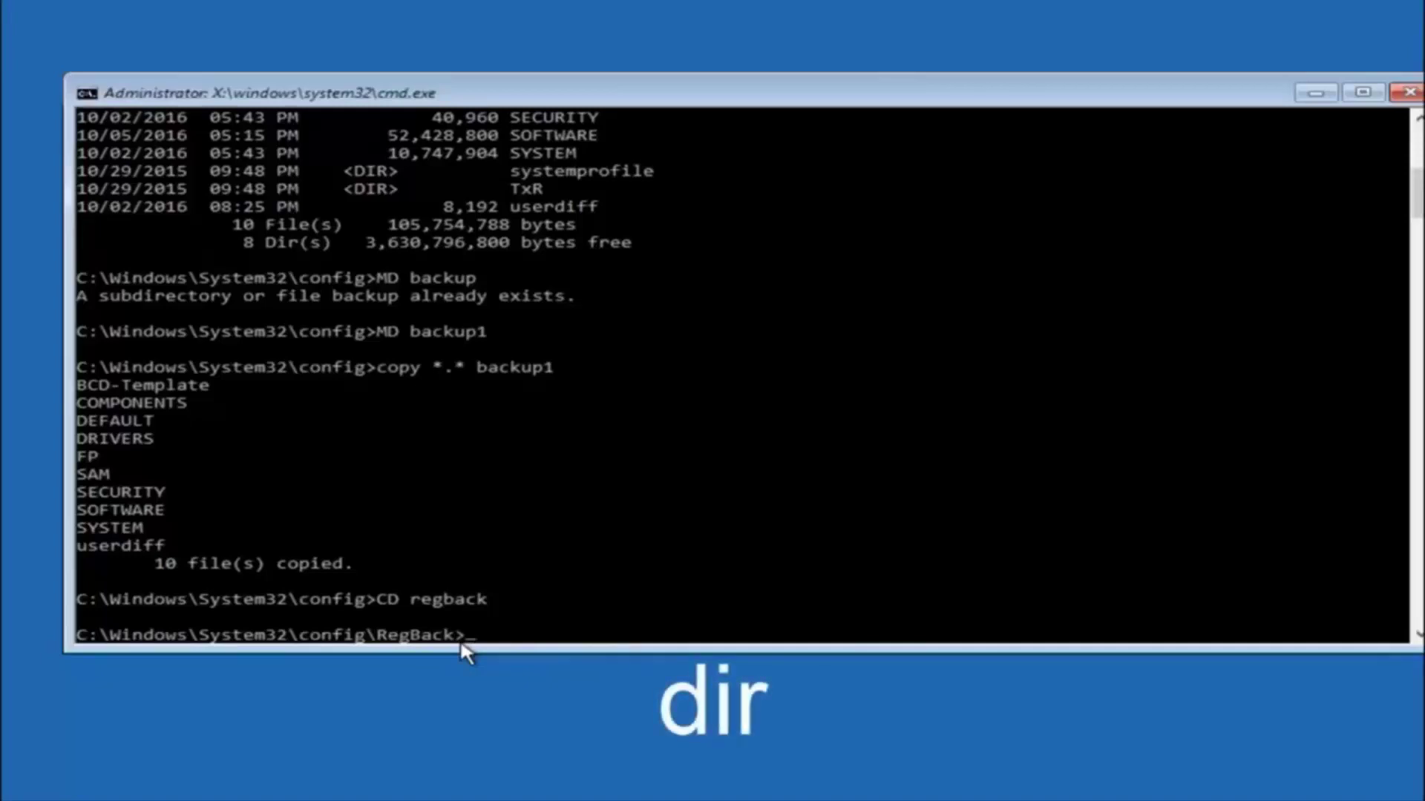
type("dir")
key("Return")
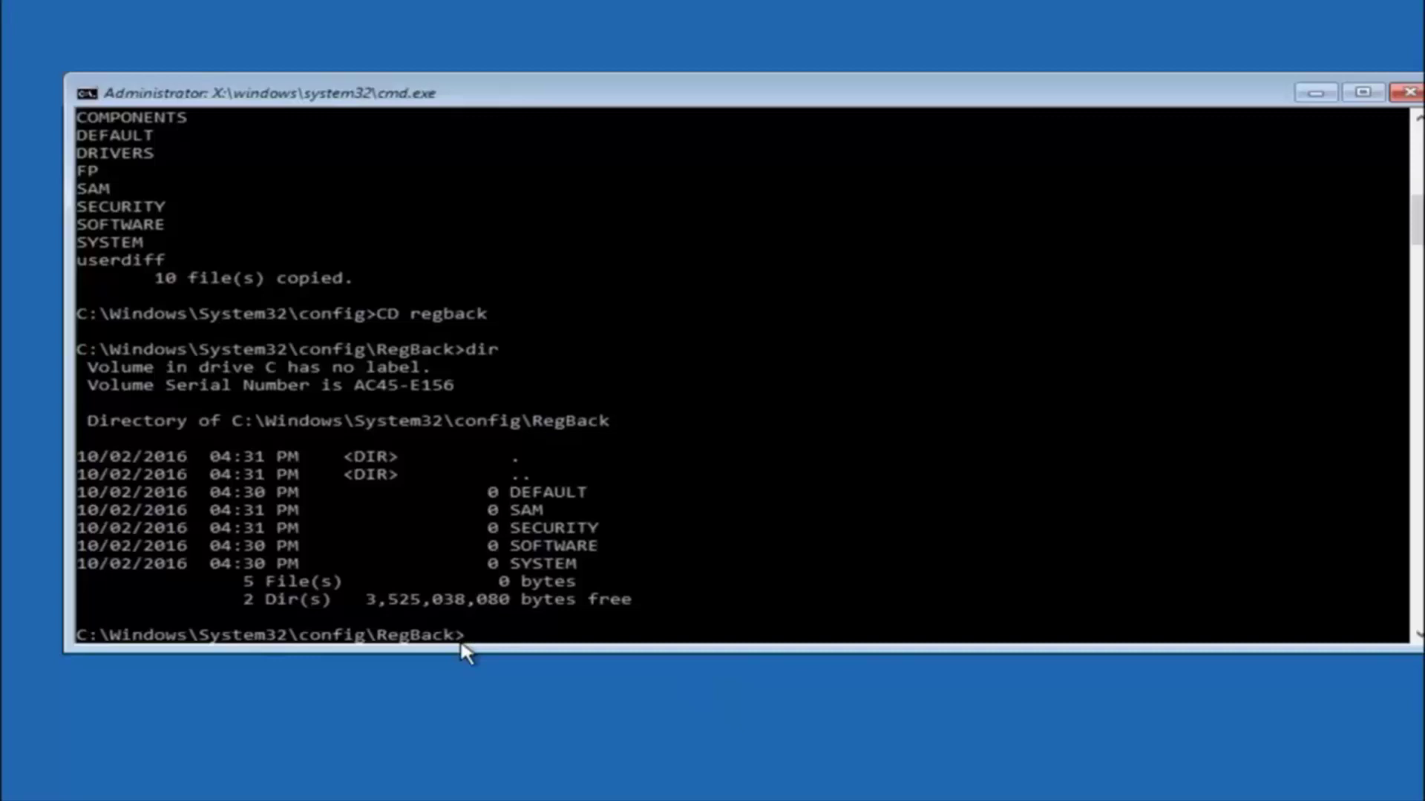
type("cop")
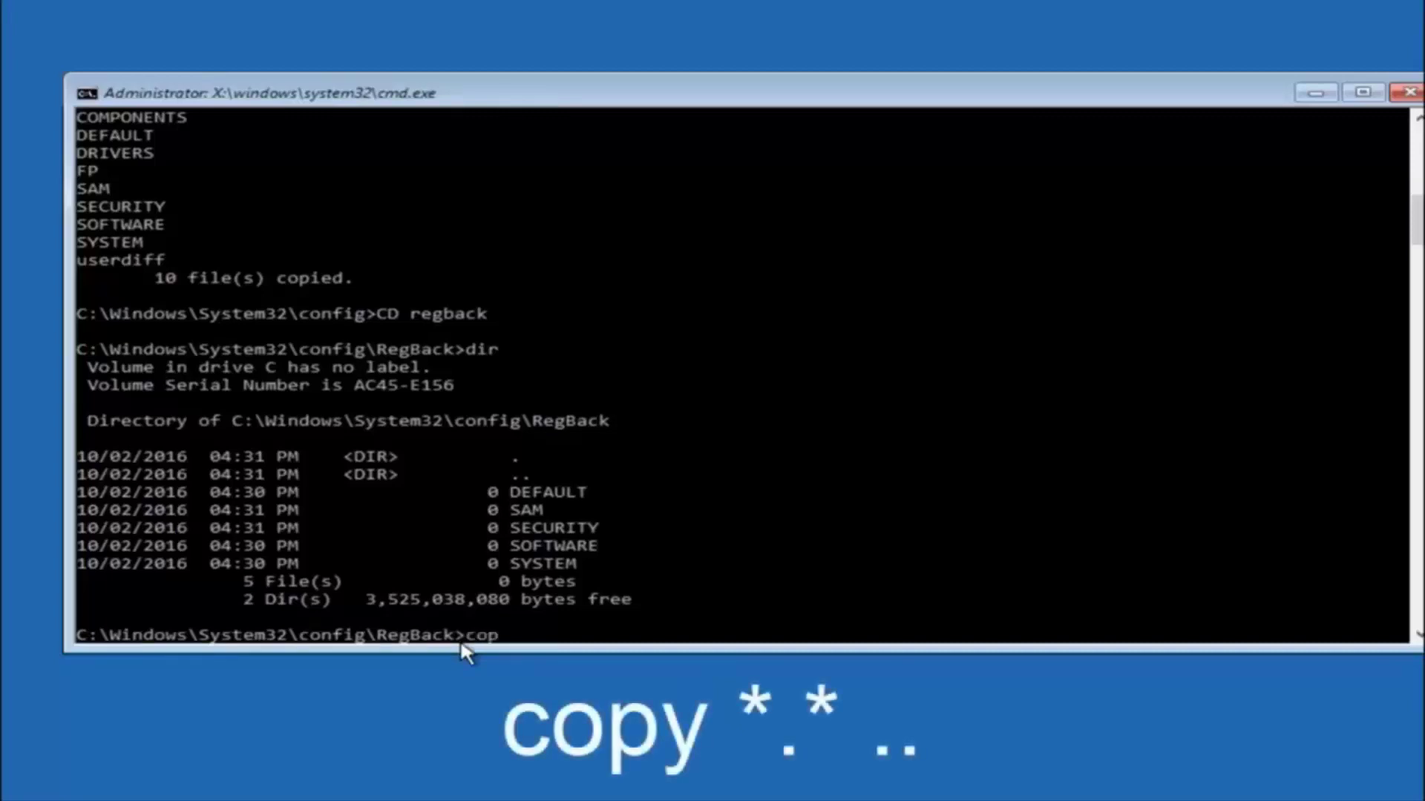
type("y")
- Run 'copy *.* ..' from RegBack, overwriting all five config hives, with 5 file(s) copied
left_click(530, 640)
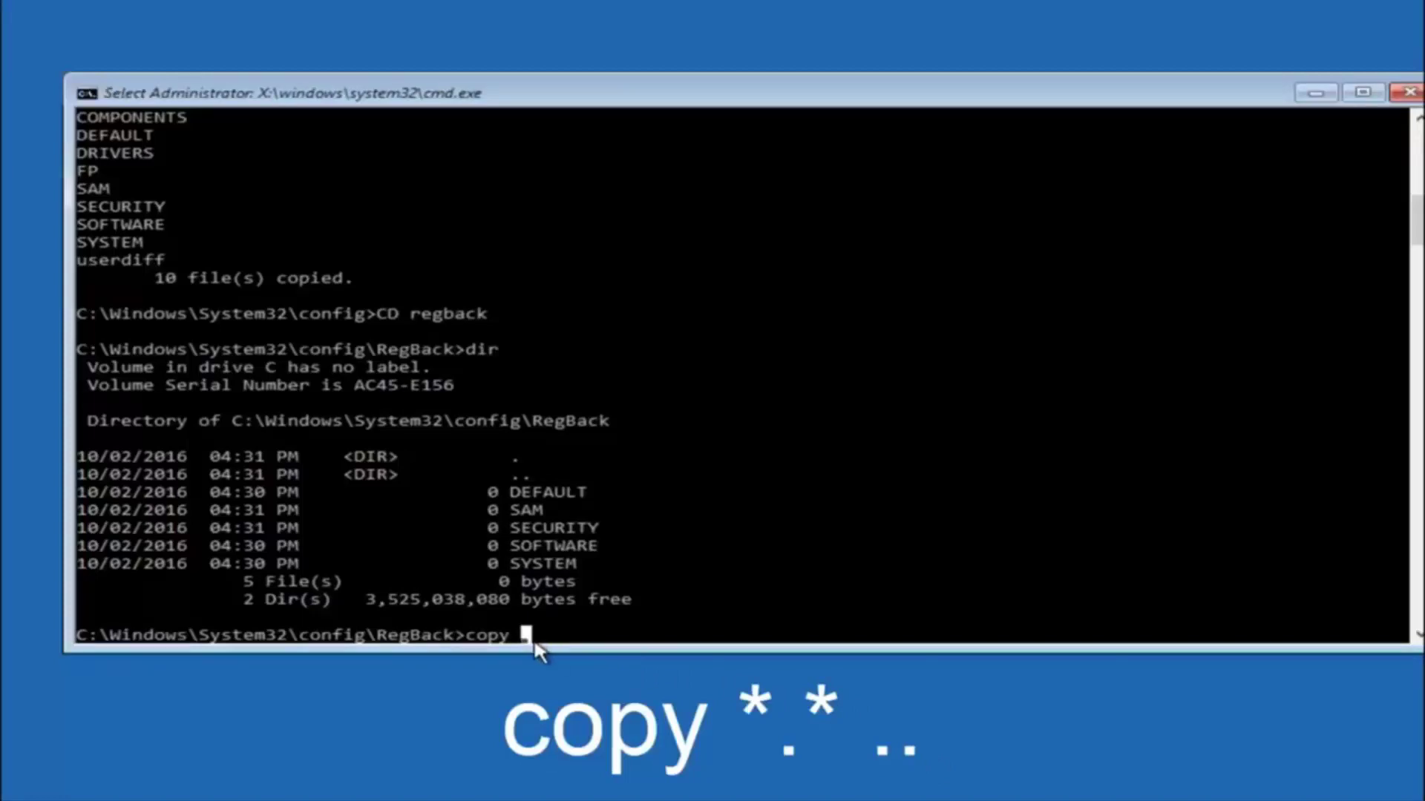
type("*")
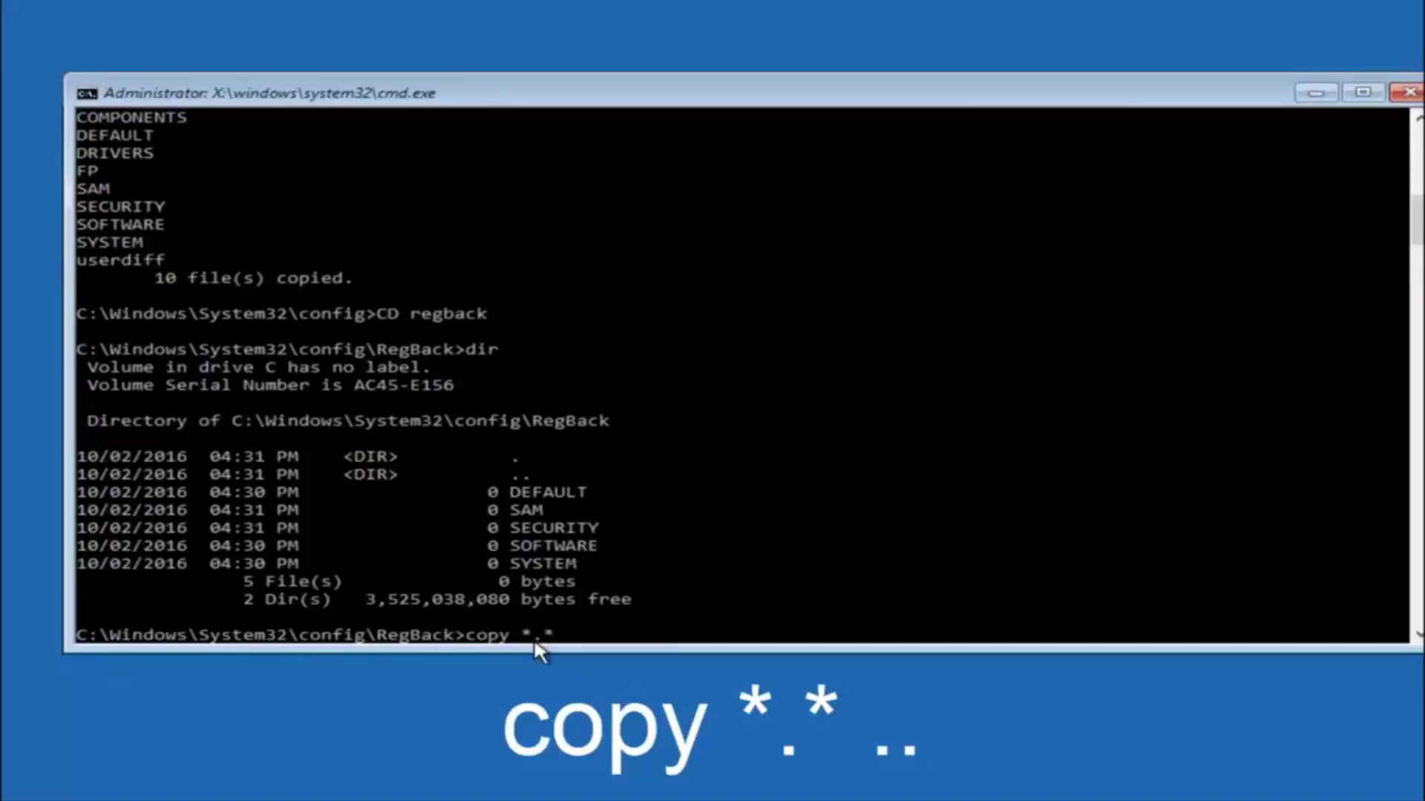
key("BackSpace")
type("..")
key("Return")
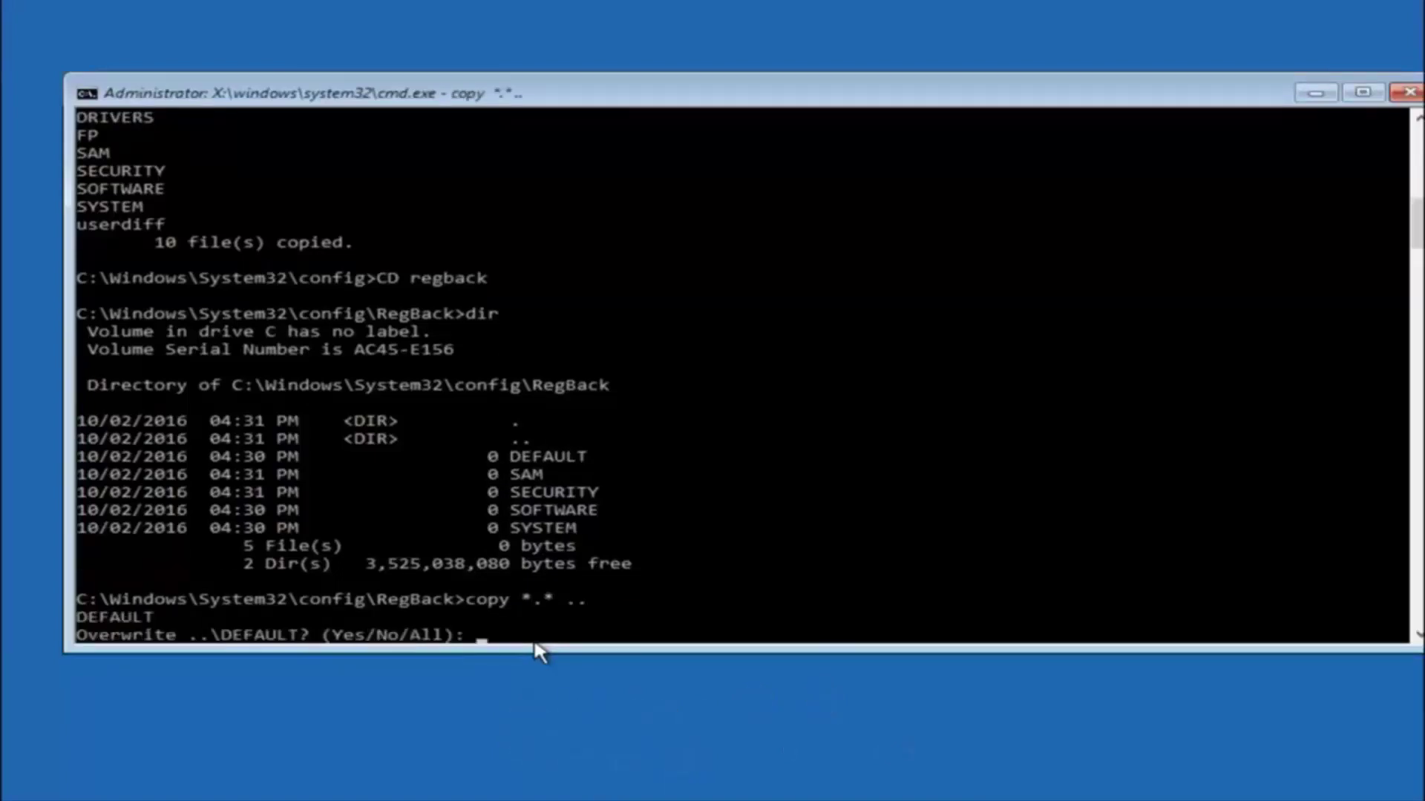
type("A")
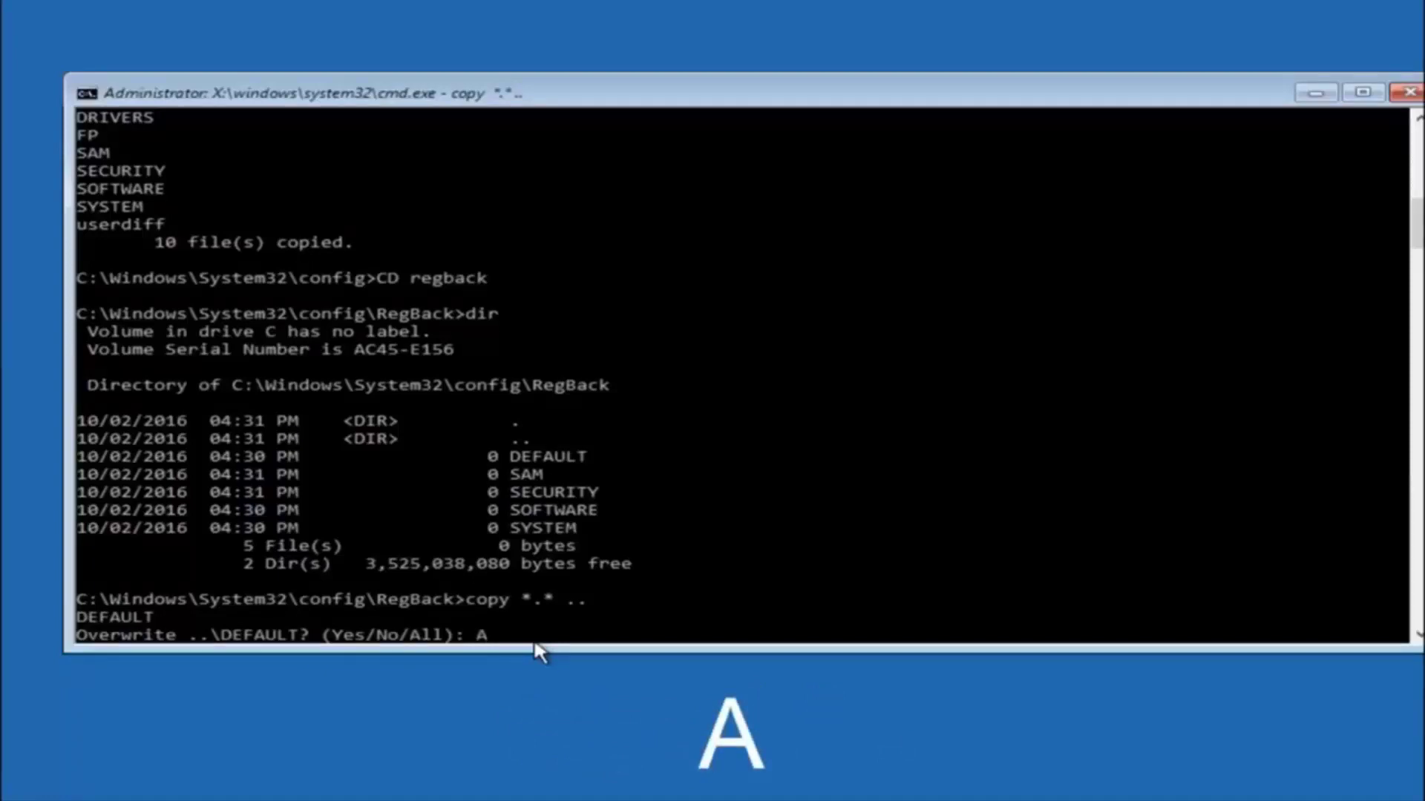
key("Return")
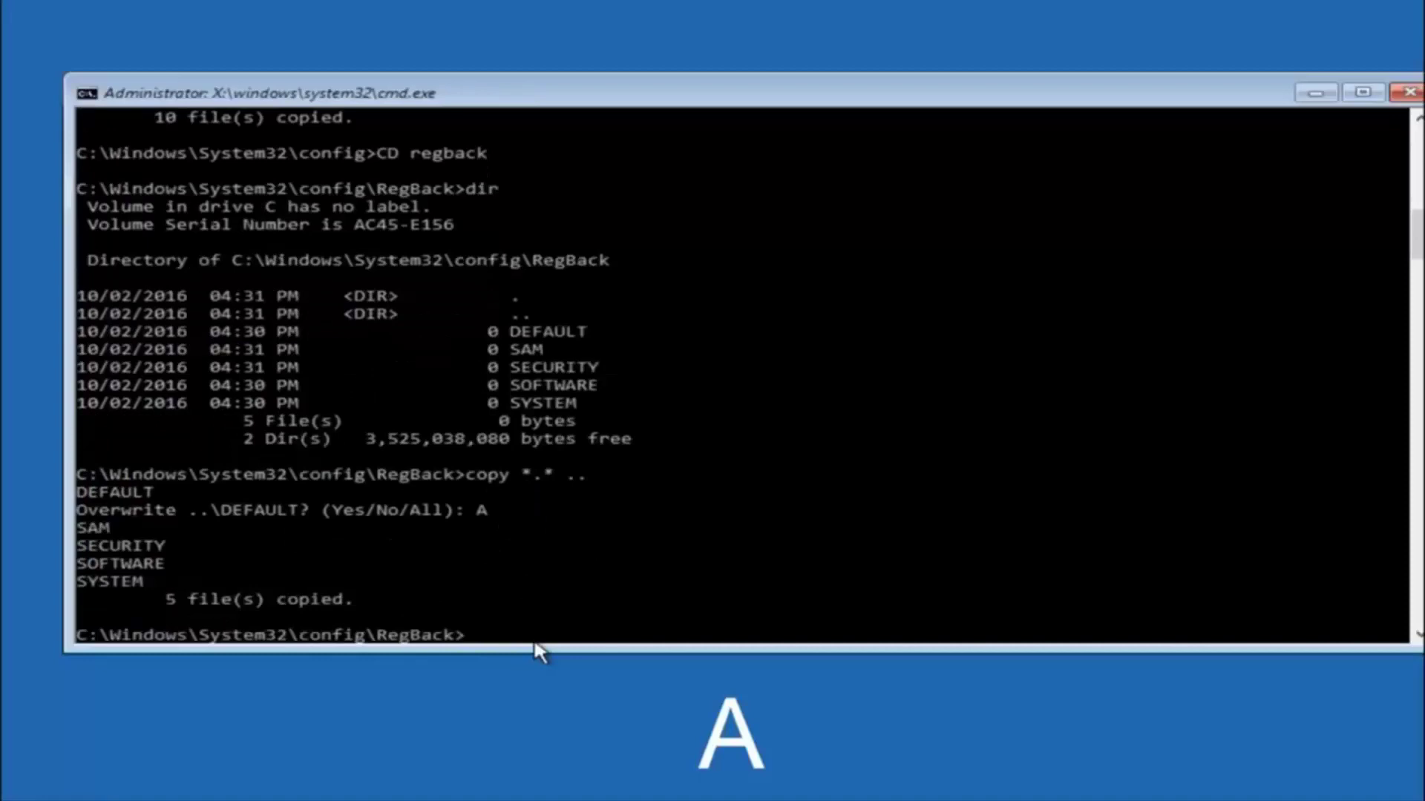